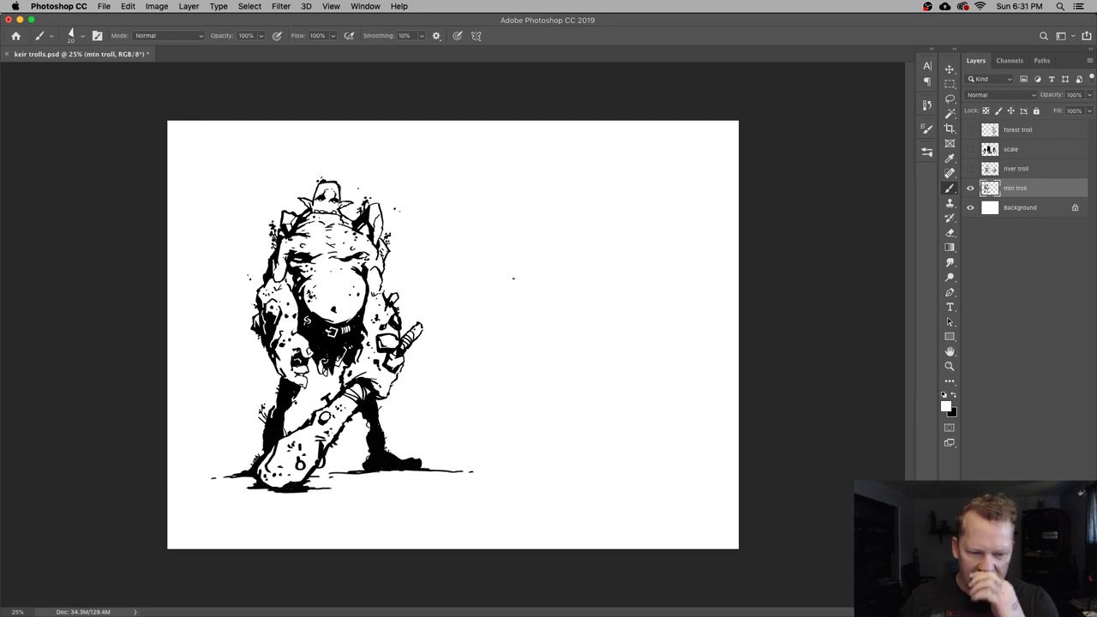
Step: Examine the mountain troll's ink line work up close around the head, shoulders and torso
key(super+equal)
key(super+equal)
key(super+equal)
key(space)
drag(454, 235, 655, 358)
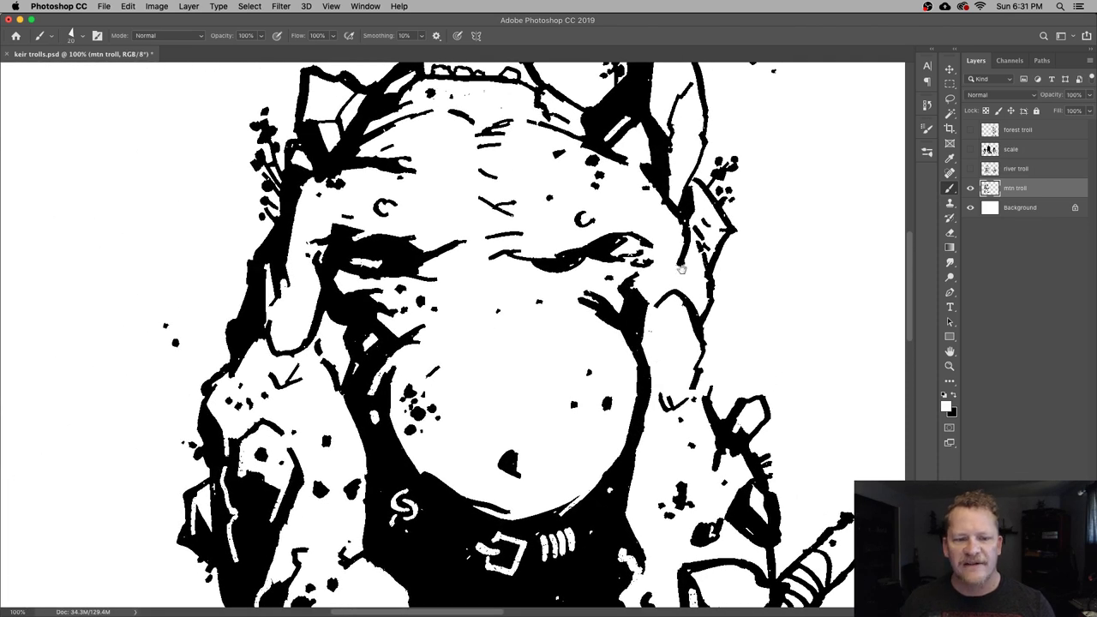
drag(686, 265, 631, 434)
drag(654, 379, 631, 333)
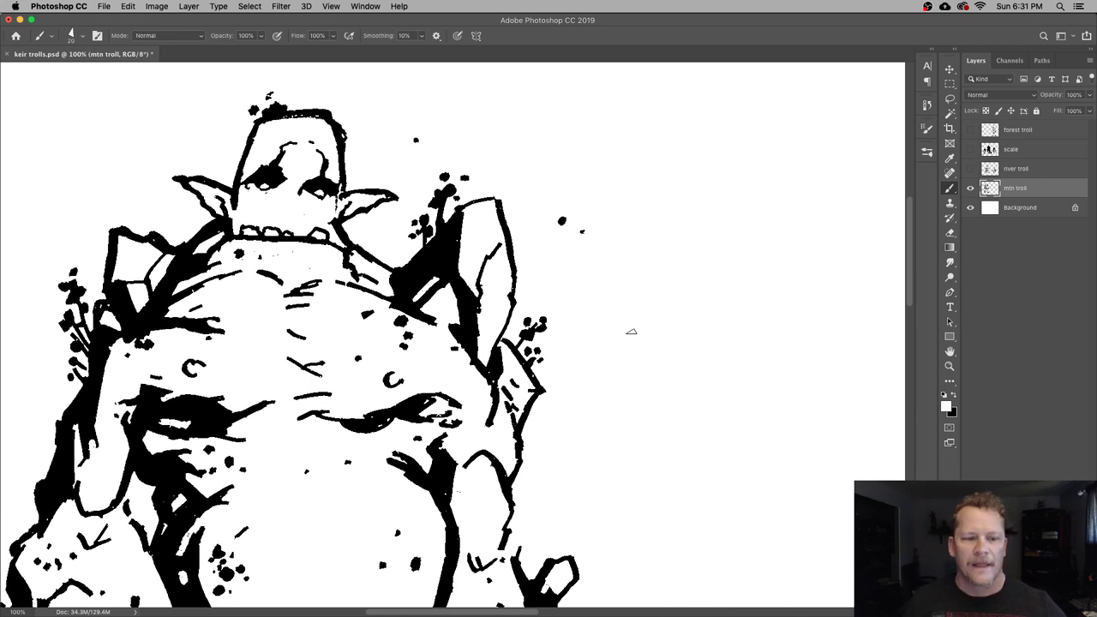
key(super+minus)
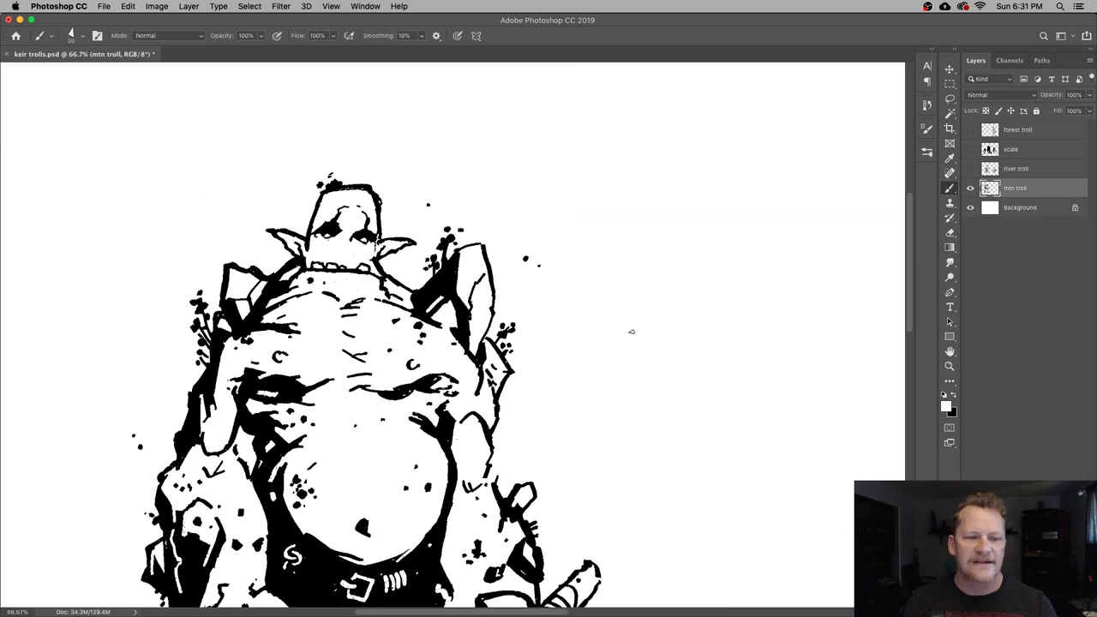
key(super+equal)
key(super+equal)
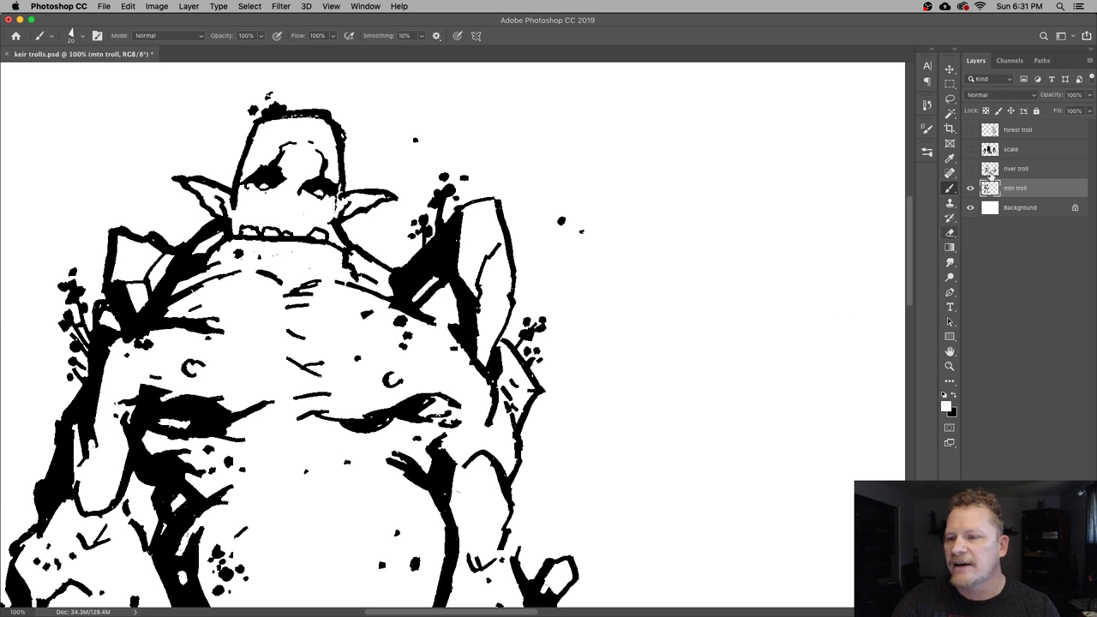
Step: Reset the foreground colour to black and the background to white, and inspect the line edges around the troll's head and shoulders
click(946, 396)
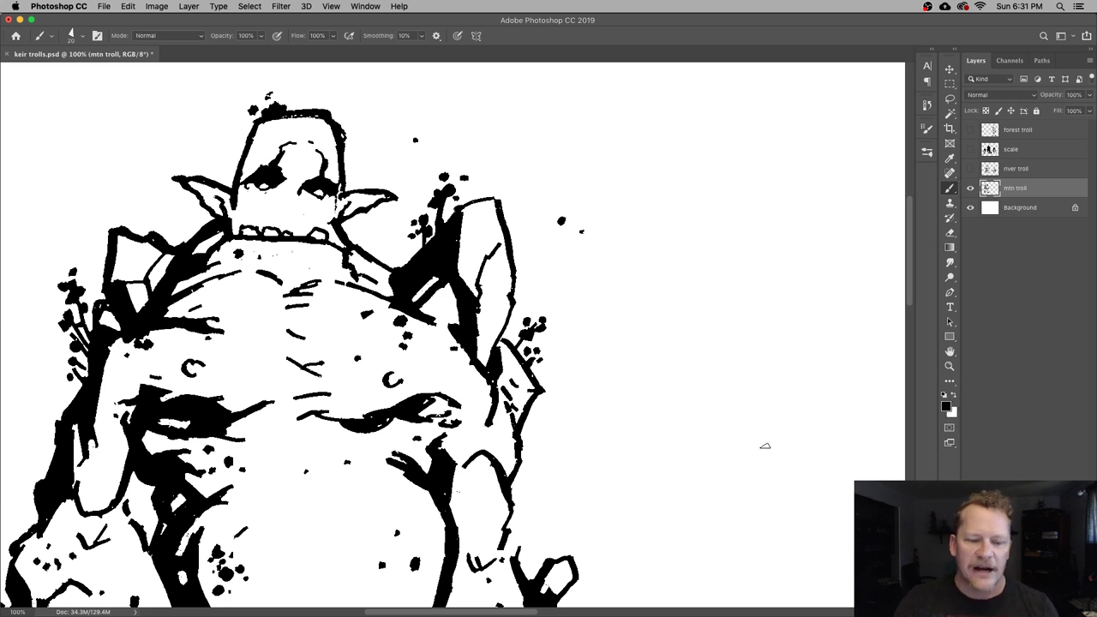
mouse_move(640, 440)
mouse_down()
mouse_move(737, 434)
mouse_move(725, 438)
mouse_up()
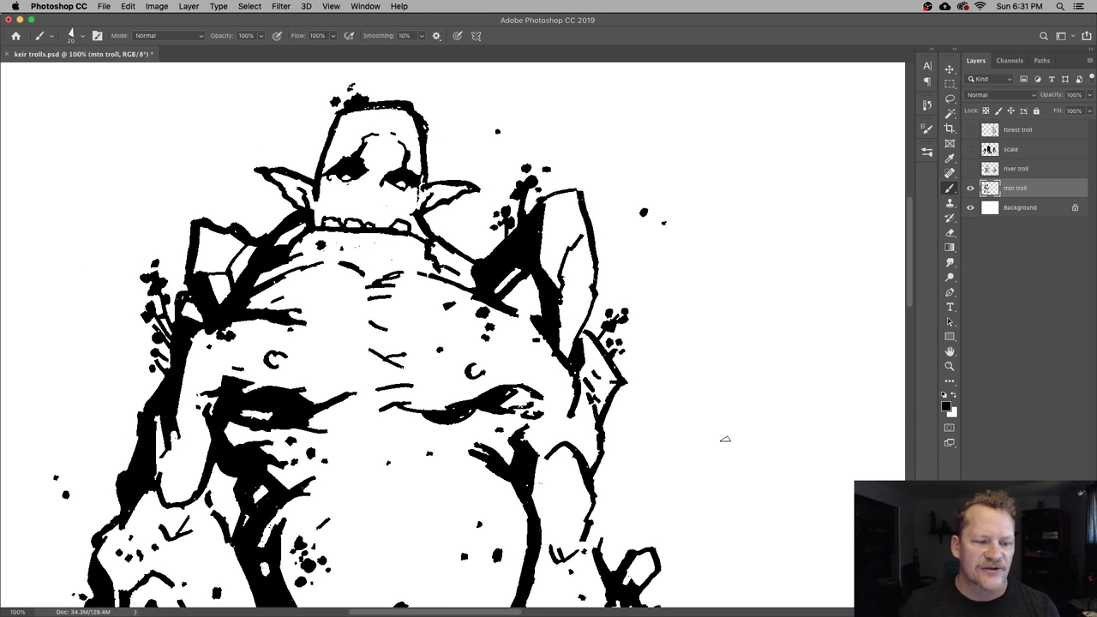
key(super+equal)
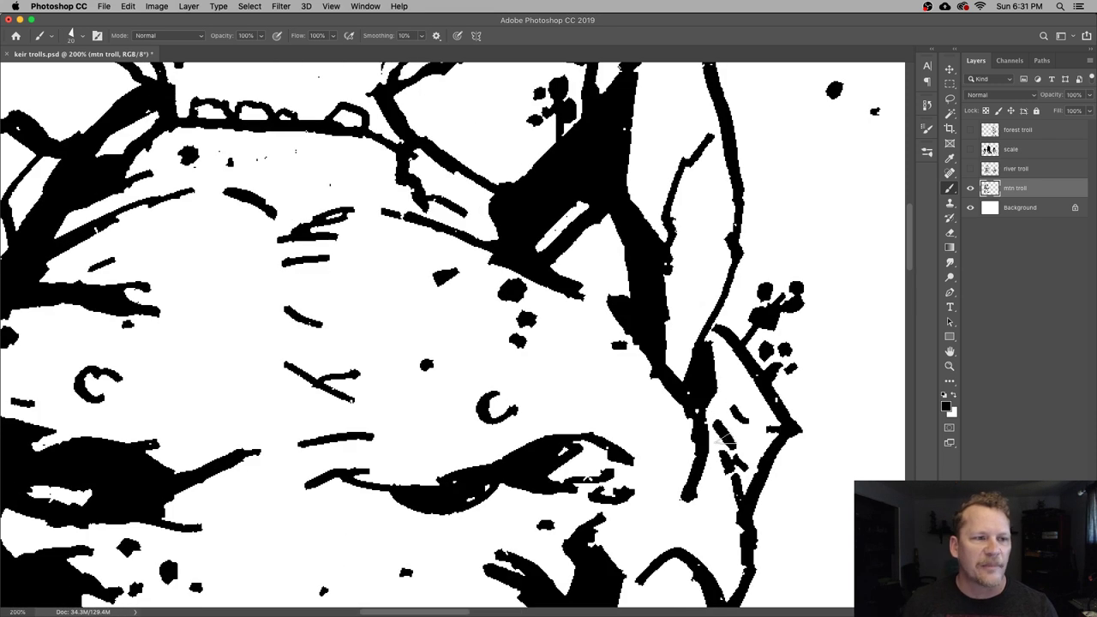
scroll(724, 439, up, 5)
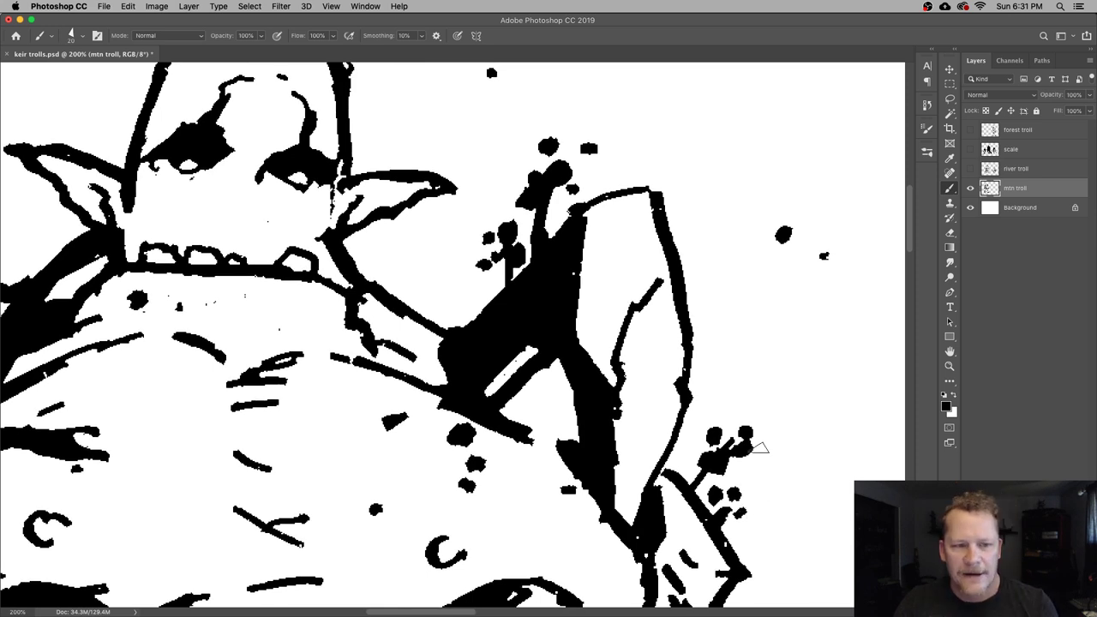
drag(774, 421, 741, 441)
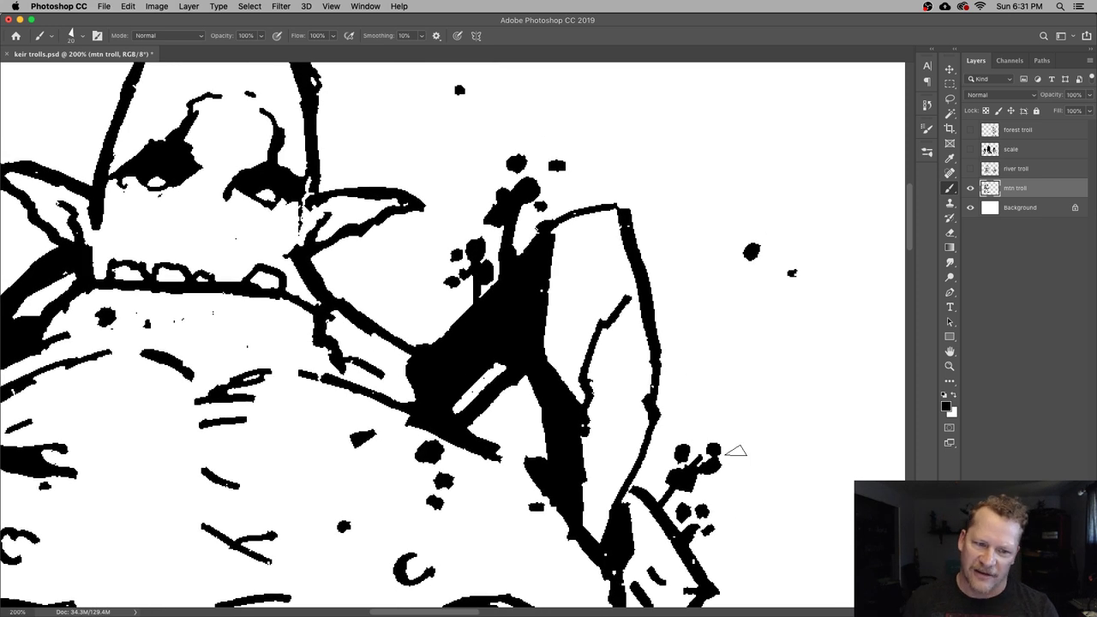
key(super+minus)
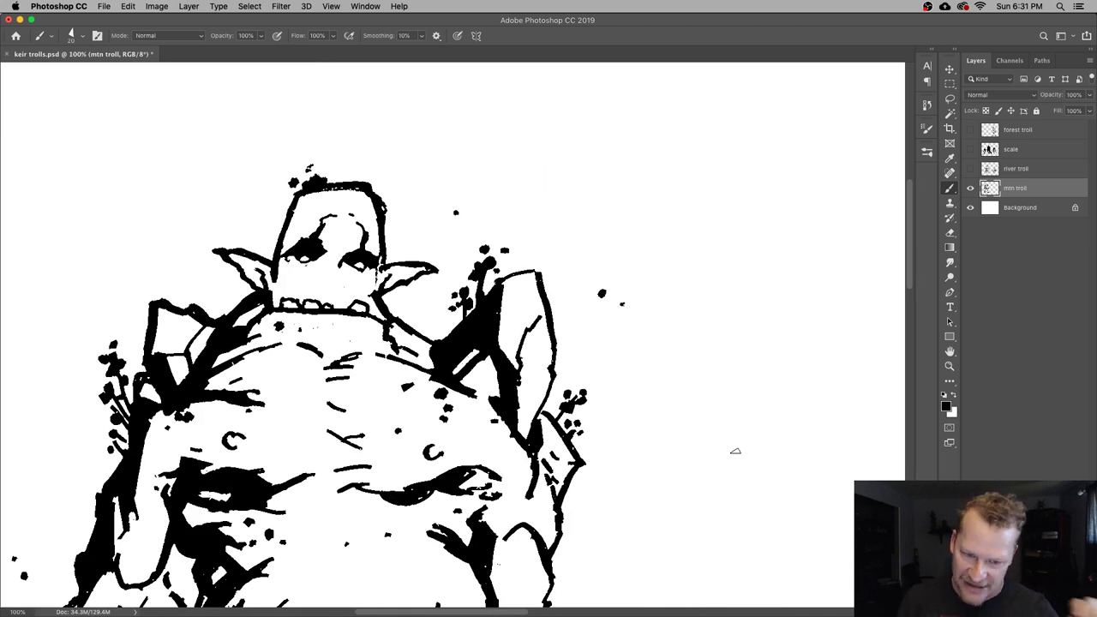
key(super+minus)
key(super+minus)
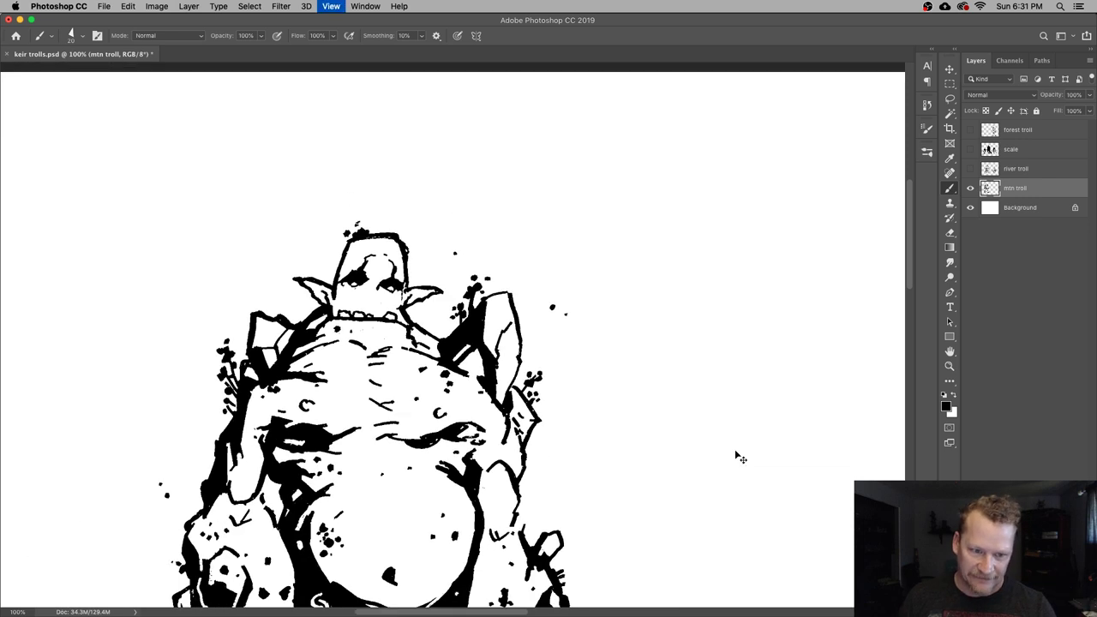
key(super+equal)
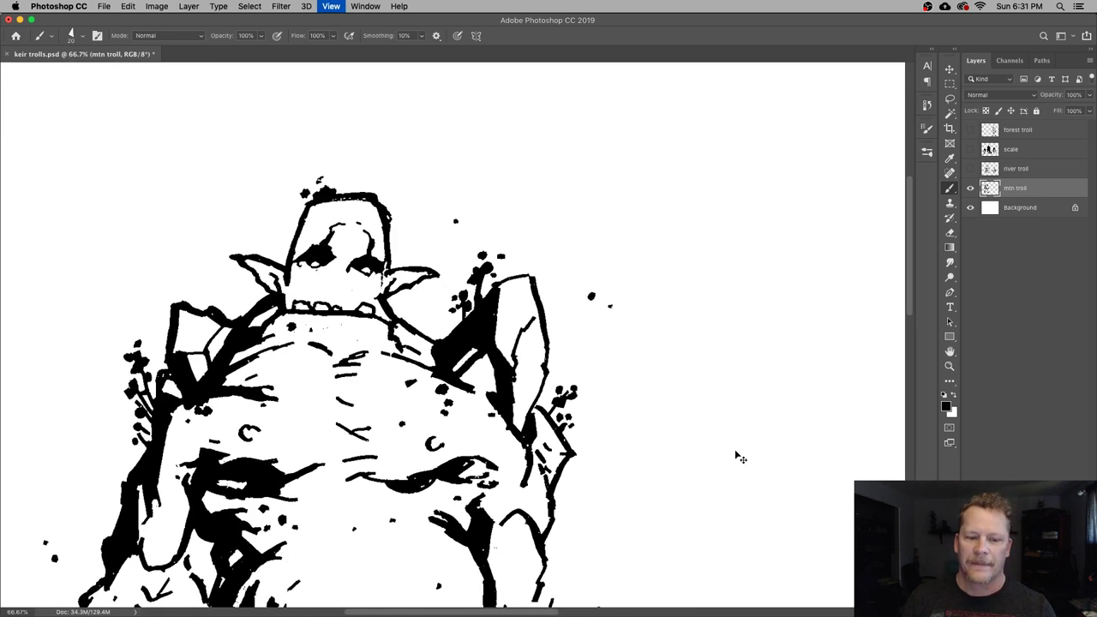
drag(655, 475, 603, 357)
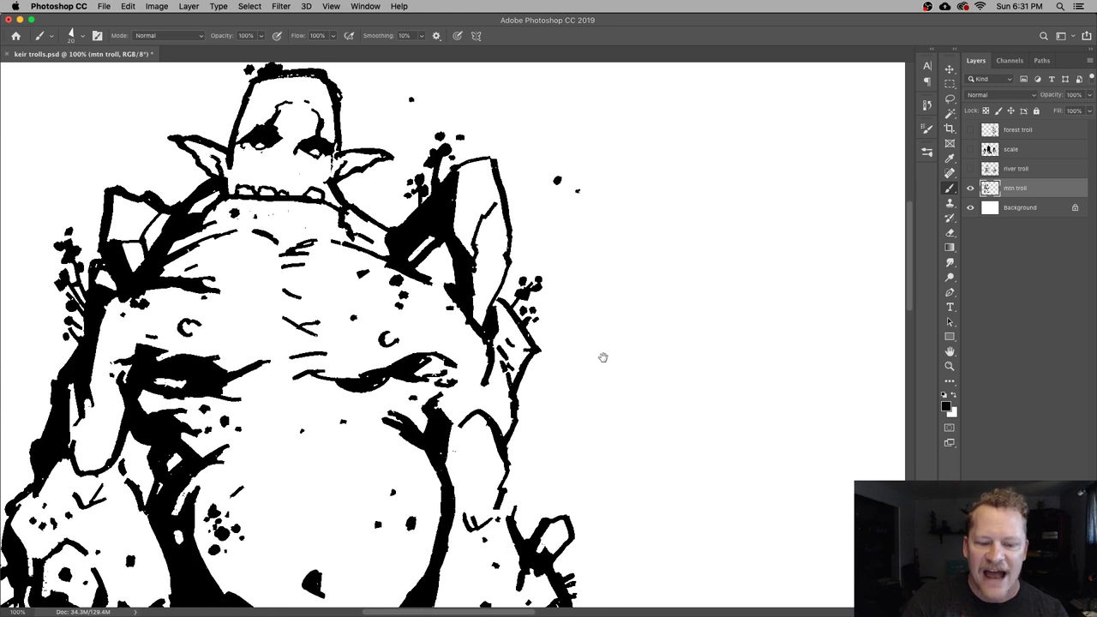
drag(672, 400, 603, 417)
Step: Choose the Hard Round Pressure Size brush from the General Brushes and review its Shape Dynamics and Brush Tip Shape settings
click(925, 106)
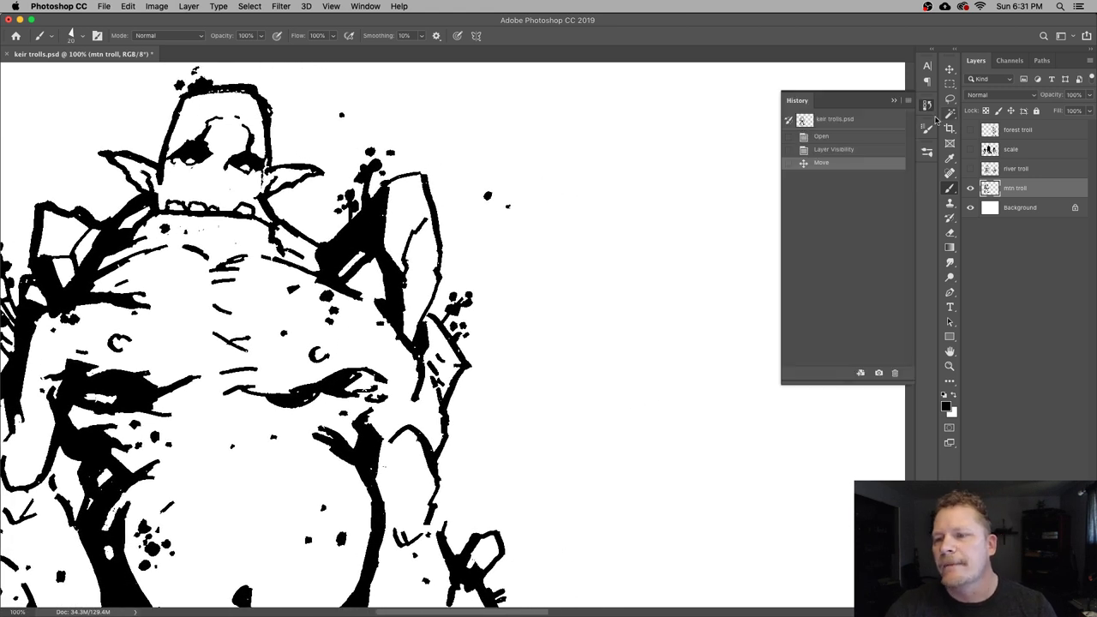
click(926, 128)
click(926, 152)
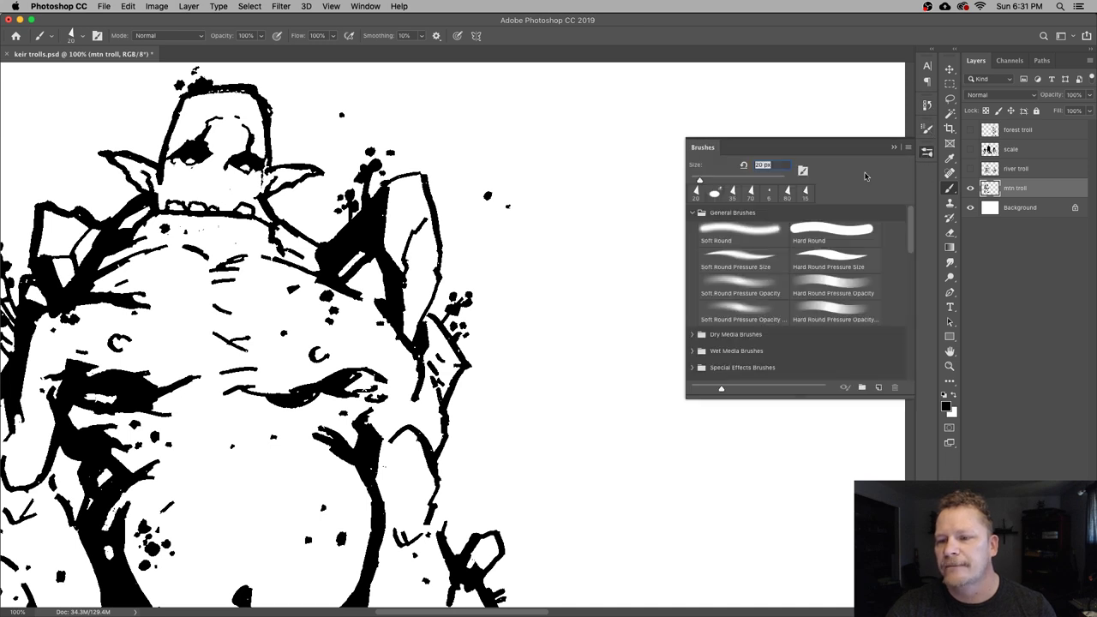
click(830, 254)
click(926, 128)
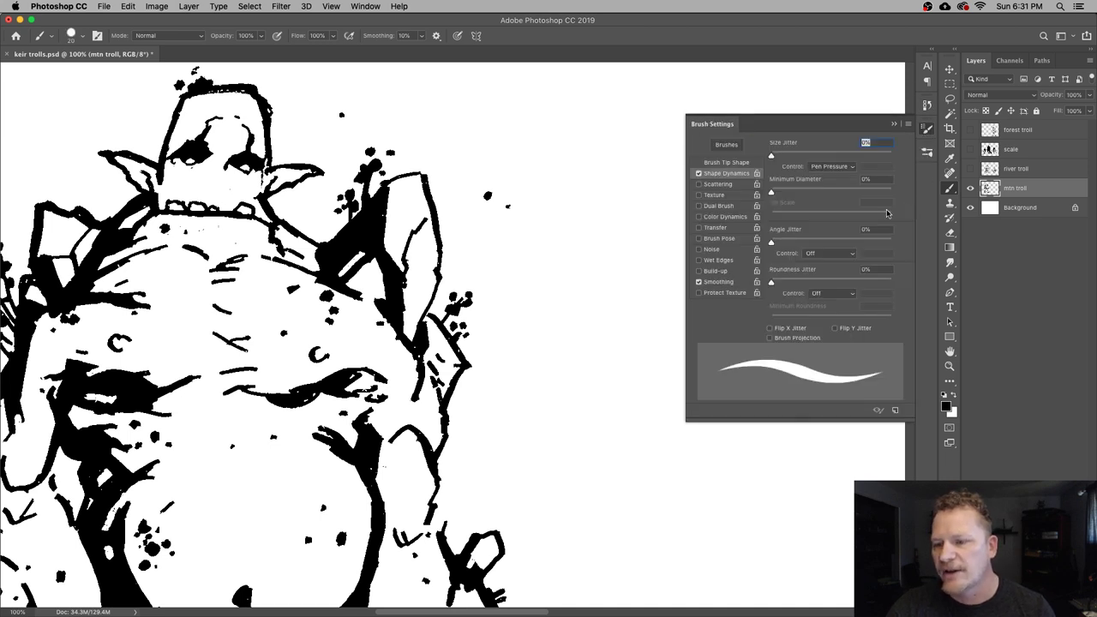
click(725, 144)
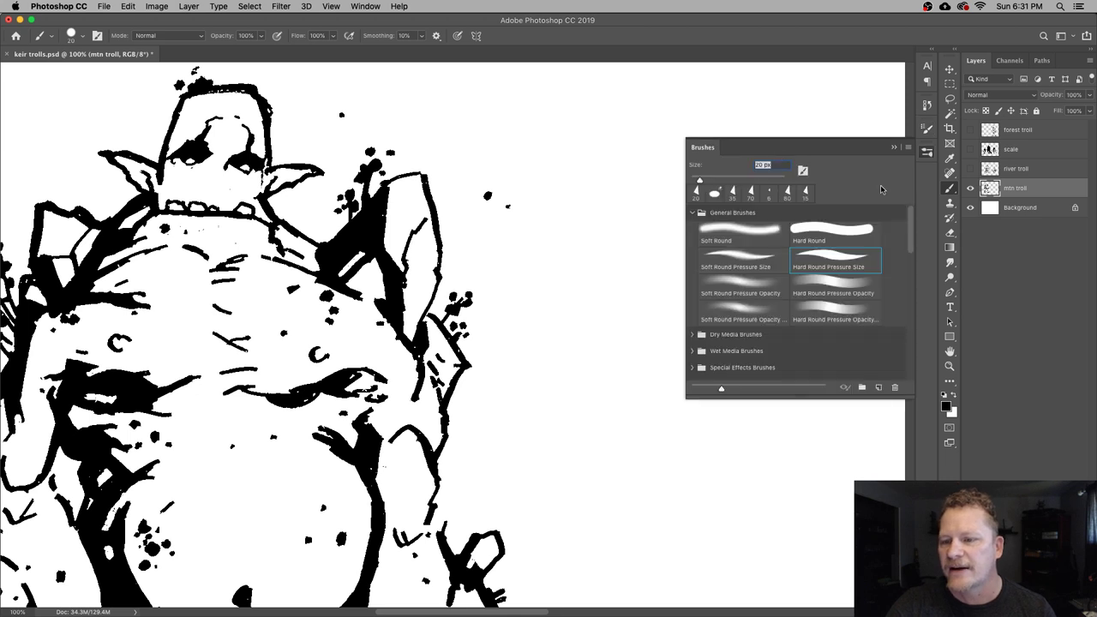
click(926, 128)
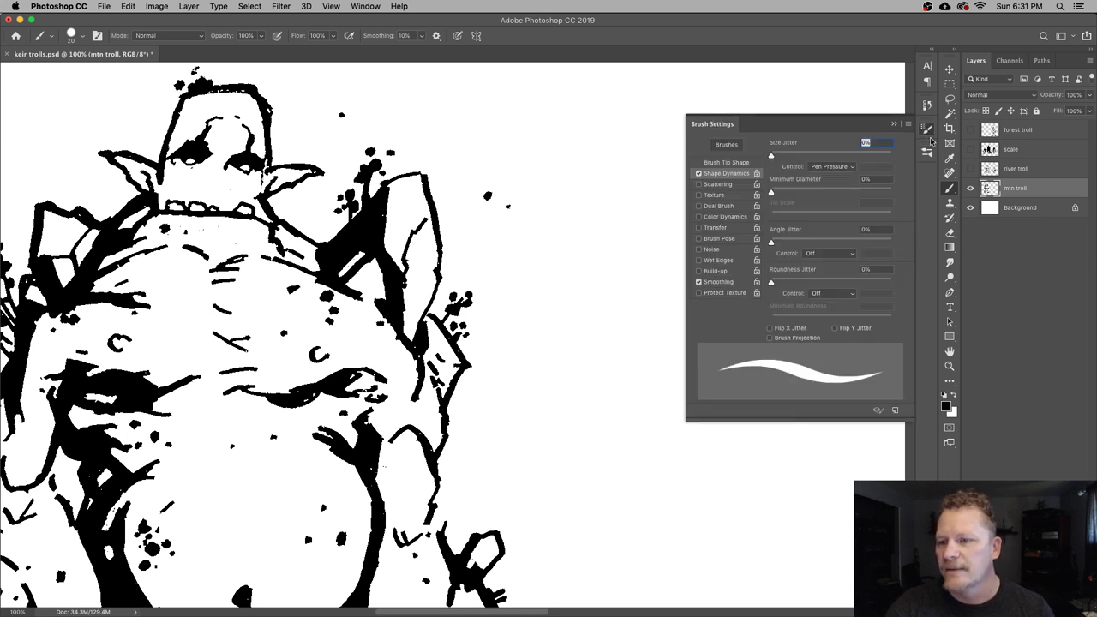
click(736, 164)
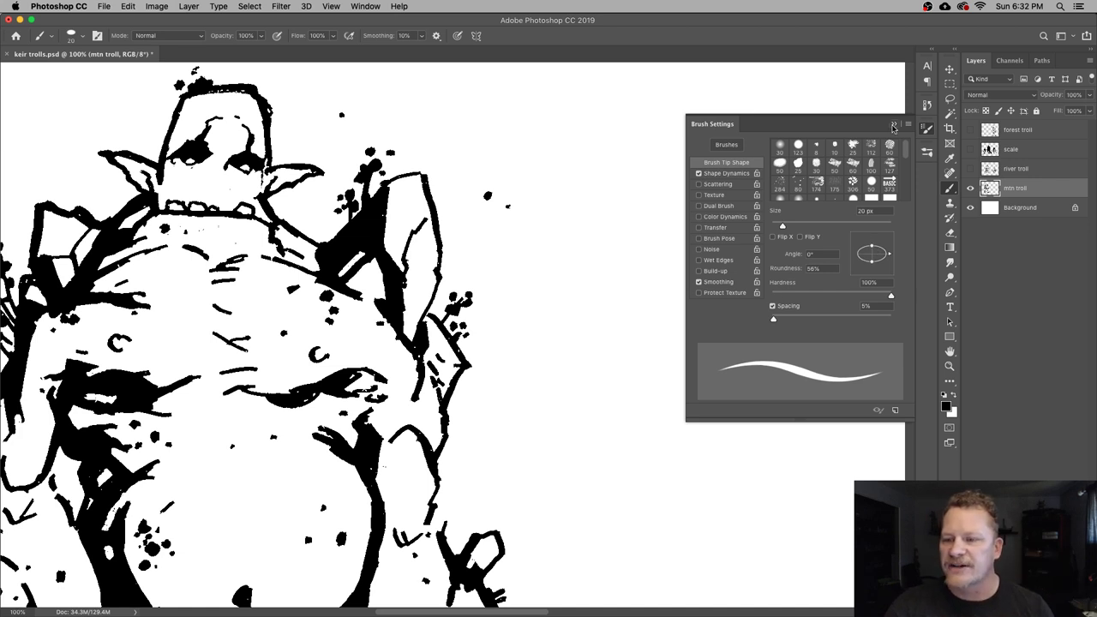
click(895, 126)
Step: Test the hard round brush with freehand curves and dots beside the troll's shoulder and compare their edges with the existing line work
mouse_move(678, 306)
mouse_down()
mouse_move(745, 236)
mouse_move(644, 382)
mouse_move(750, 463)
mouse_up()
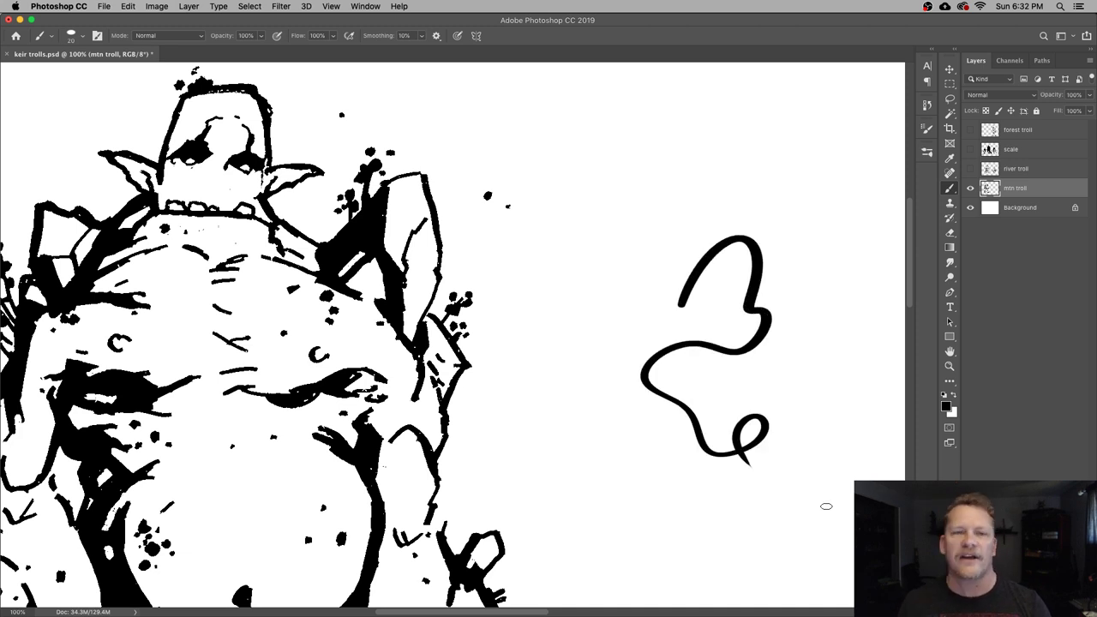
key(super+z)
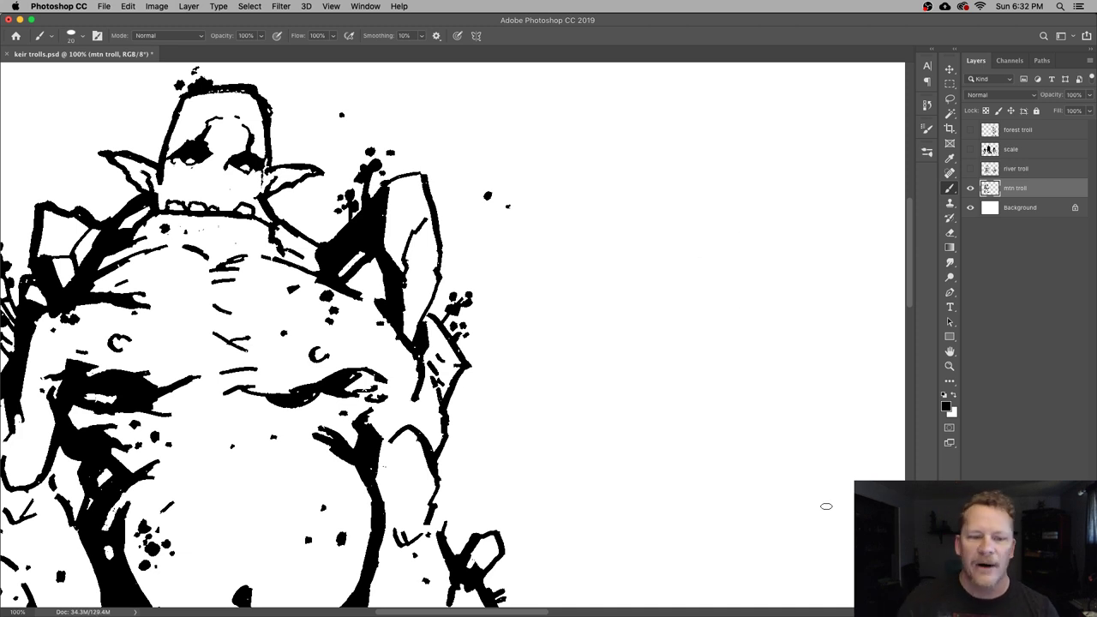
mouse_move(451, 176)
mouse_down()
mouse_move(481, 259)
mouse_move(541, 203)
mouse_move(515, 146)
mouse_move(550, 155)
mouse_up()
mouse_move(581, 156)
mouse_down()
mouse_move(587, 199)
mouse_move(576, 226)
mouse_move(546, 233)
mouse_move(532, 260)
mouse_up()
mouse_move(461, 133)
mouse_down()
mouse_move(471, 158)
mouse_move(476, 145)
mouse_up()
click(485, 138)
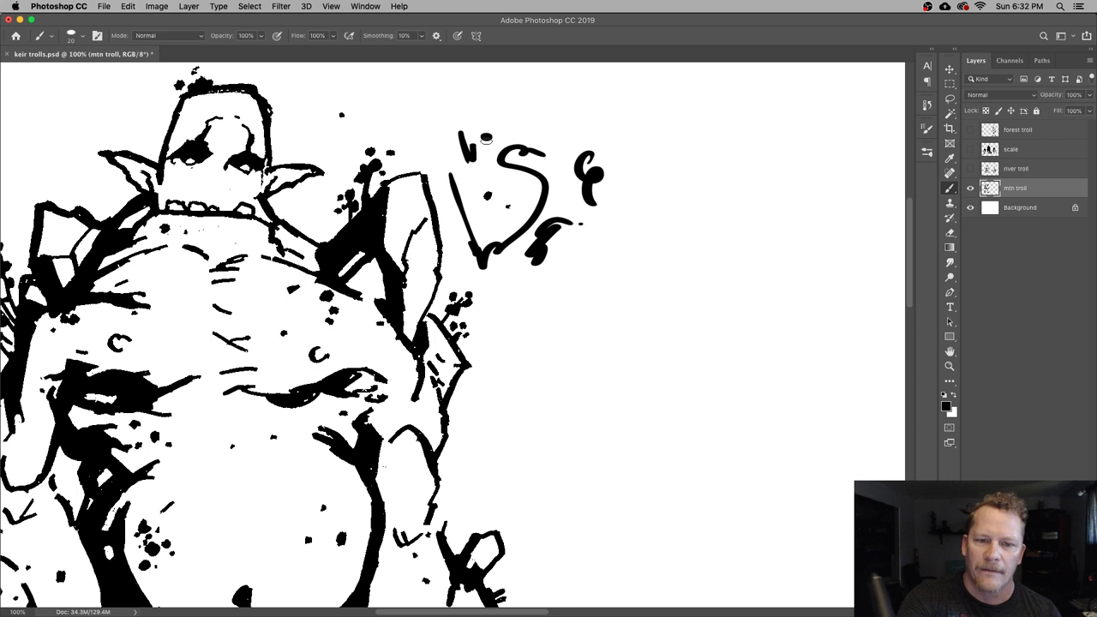
key(super+equal)
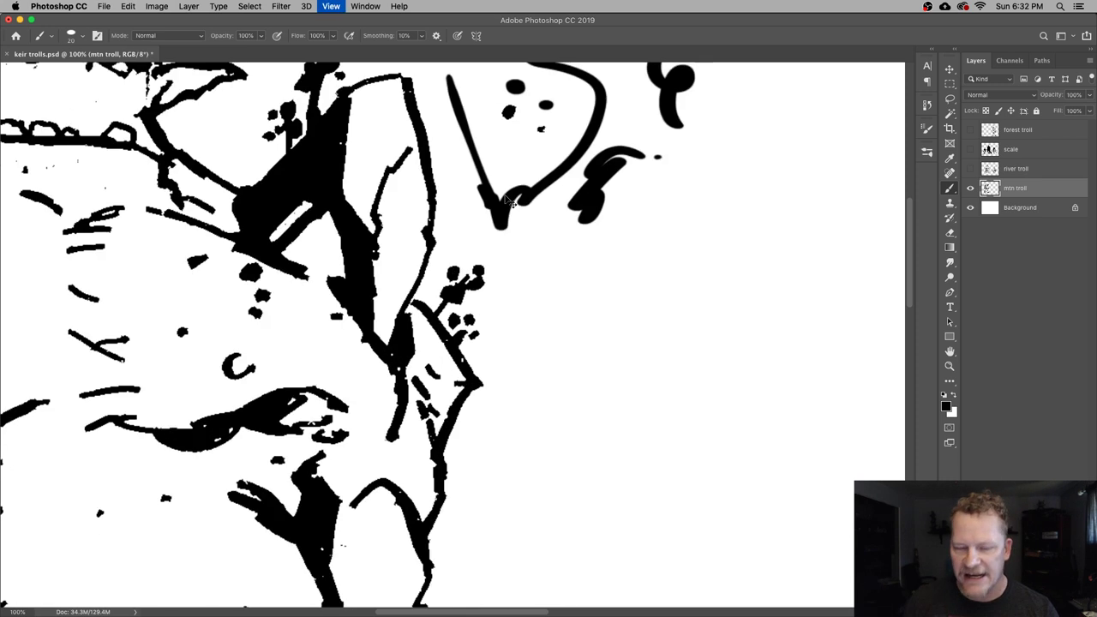
drag(693, 242, 759, 497)
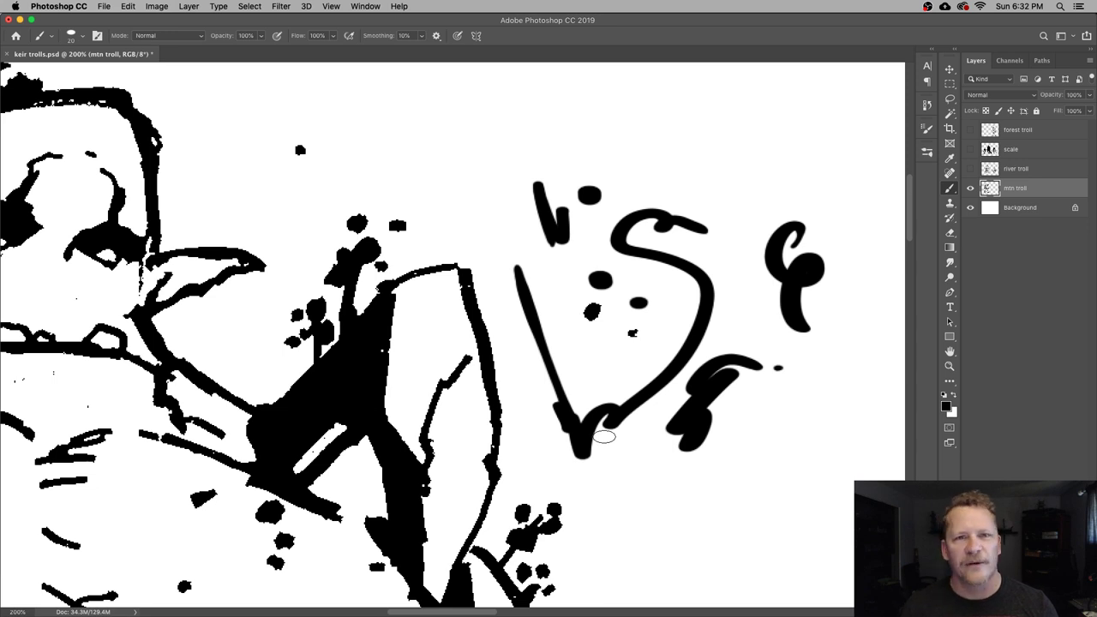
key(super+minus)
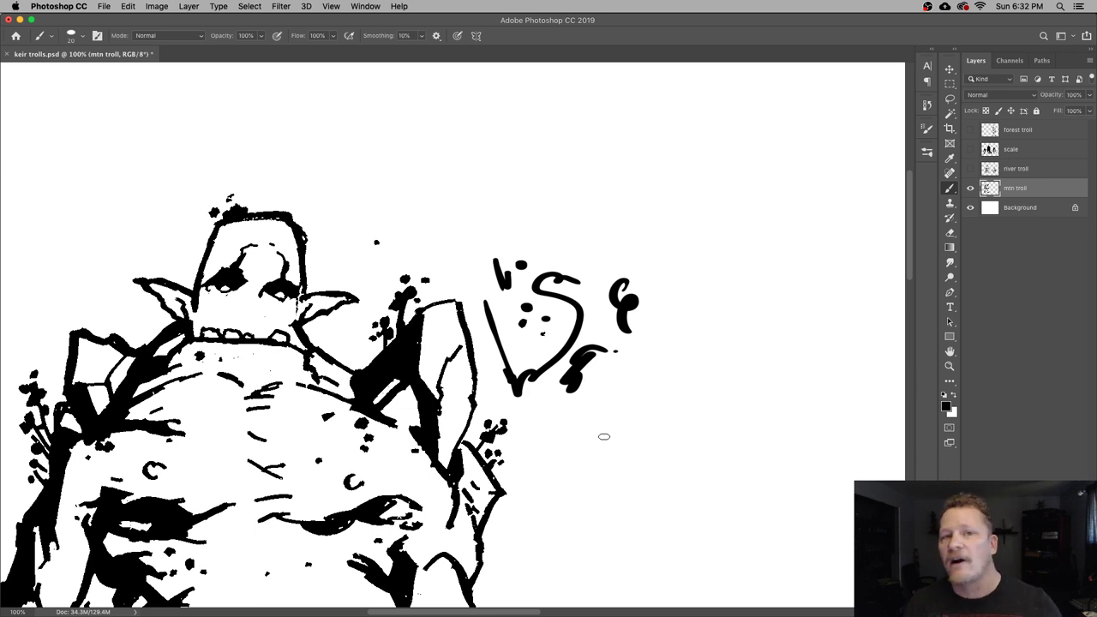
Step: Lasso the test strokes beside the troll's shoulder, delete them and deselect
click(949, 98)
mouse_move(509, 216)
mouse_down()
mouse_move(483, 302)
mouse_move(613, 250)
mouse_up()
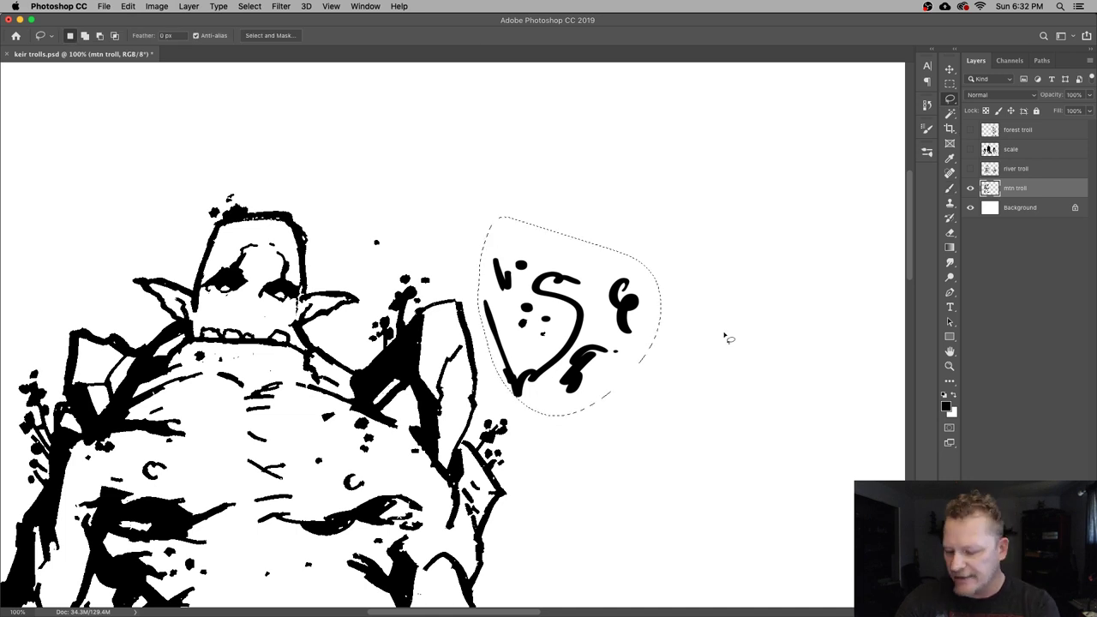
key(Delete)
key(super+d)
Step: Hide the mtn troll layer and show the scale layer with all the character silhouettes
click(969, 187)
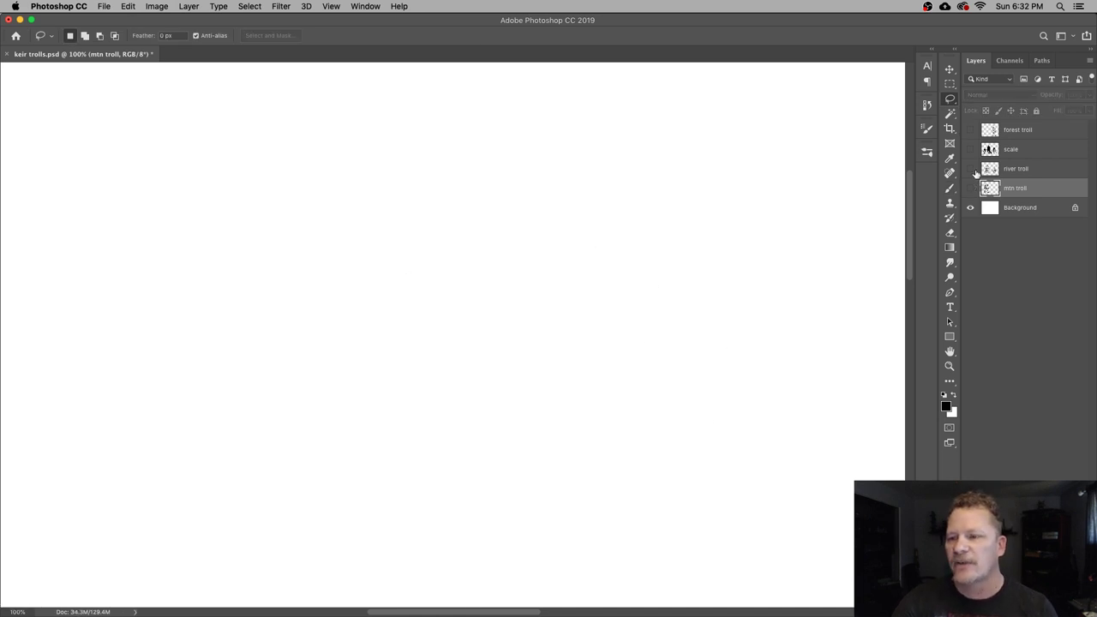
click(970, 149)
drag(764, 421, 730, 225)
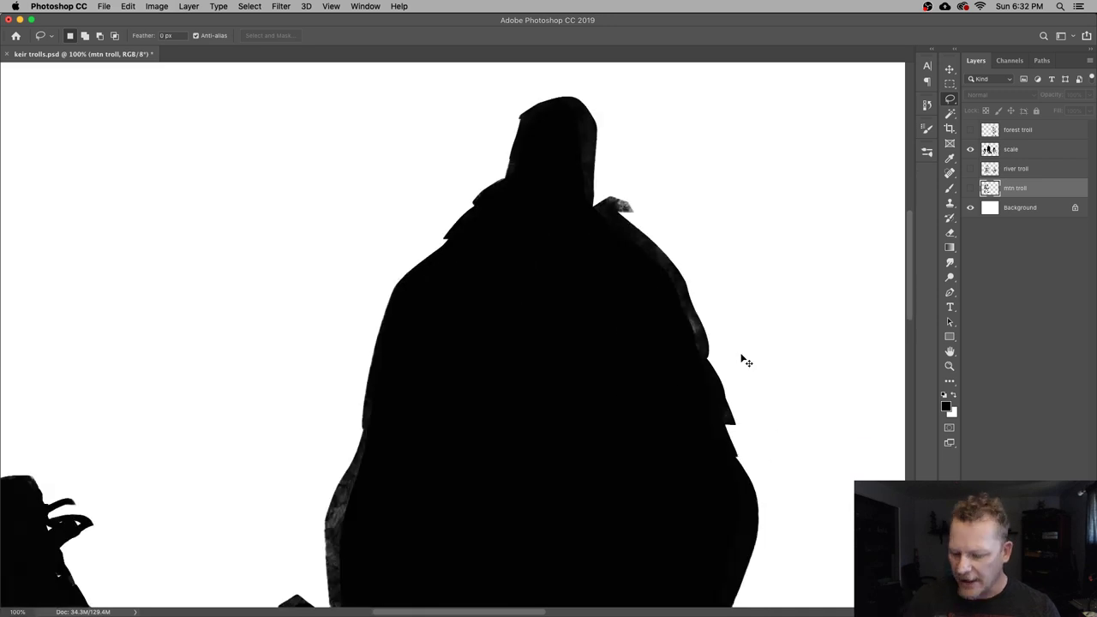
key(super+minus)
key(super+minus)
key(super+minus)
mouse_move(770, 498)
mouse_down()
mouse_move(693, 349)
mouse_move(695, 384)
mouse_up()
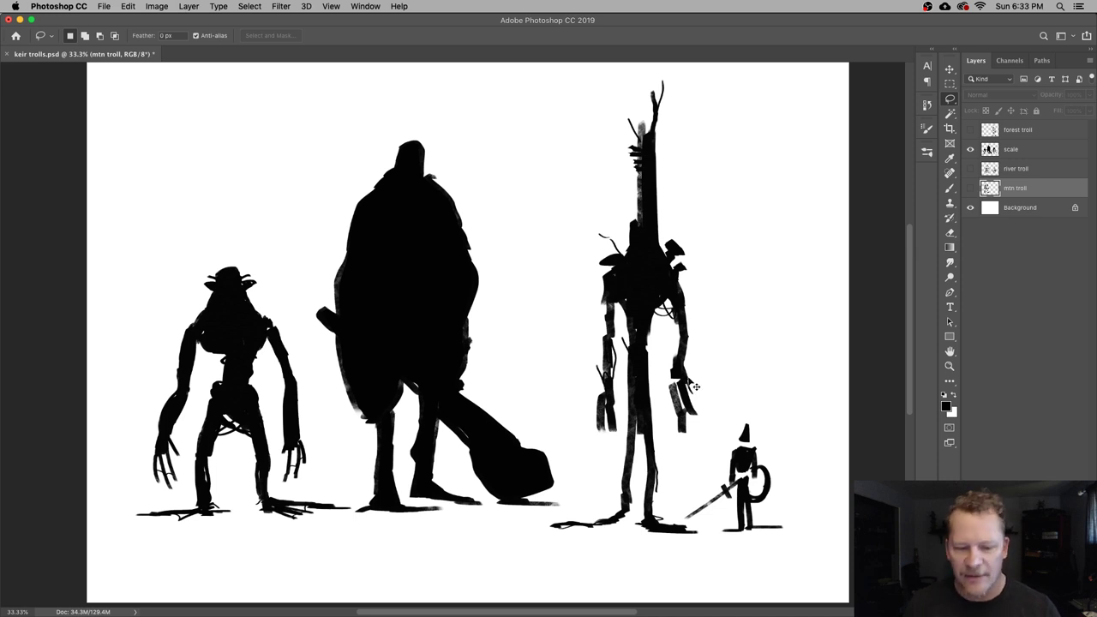
Step: Examine the edges and brush texture of the large troll silhouette on the scale layer up close
key(super+plus)
key(super+plus)
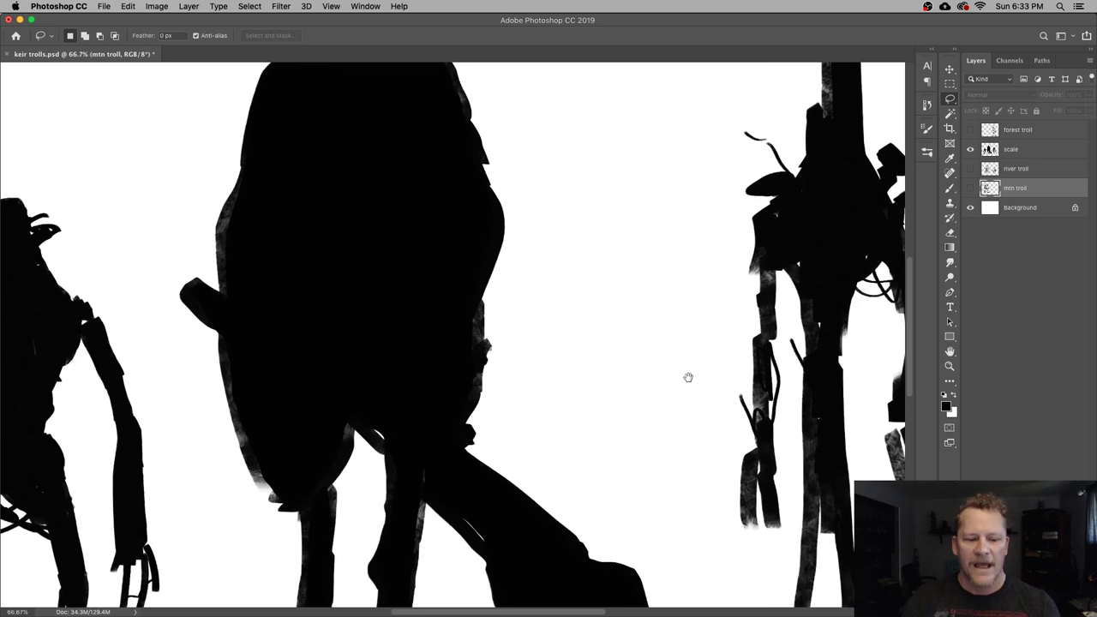
scroll(688, 377, left, 5)
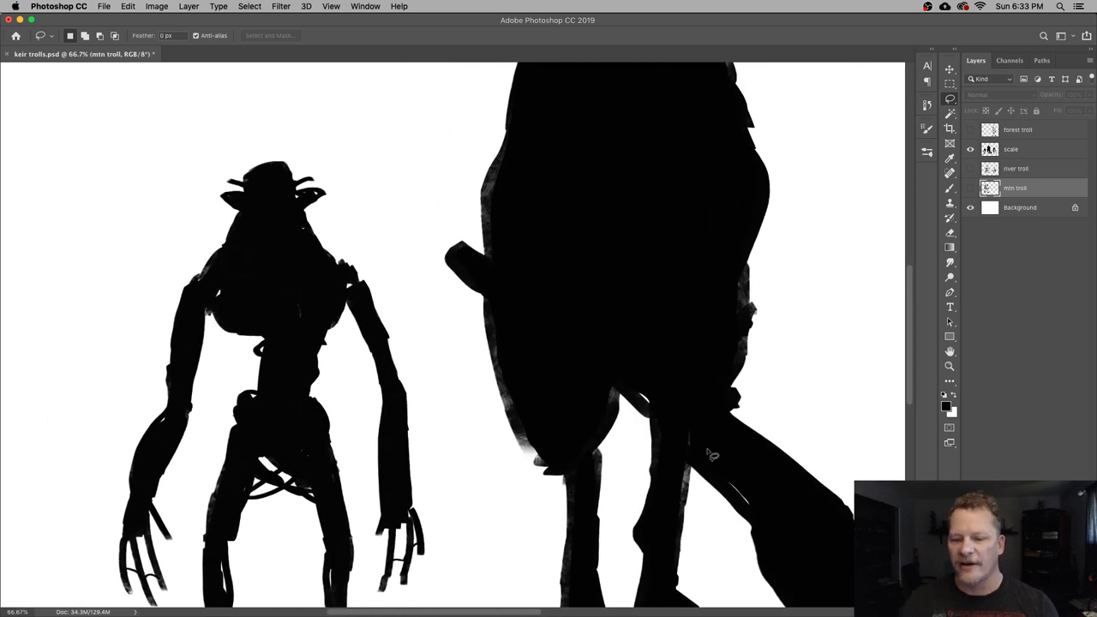
key(b)
mouse_move(782, 443)
mouse_down()
mouse_move(823, 418)
mouse_move(703, 465)
mouse_up()
key(super+plus)
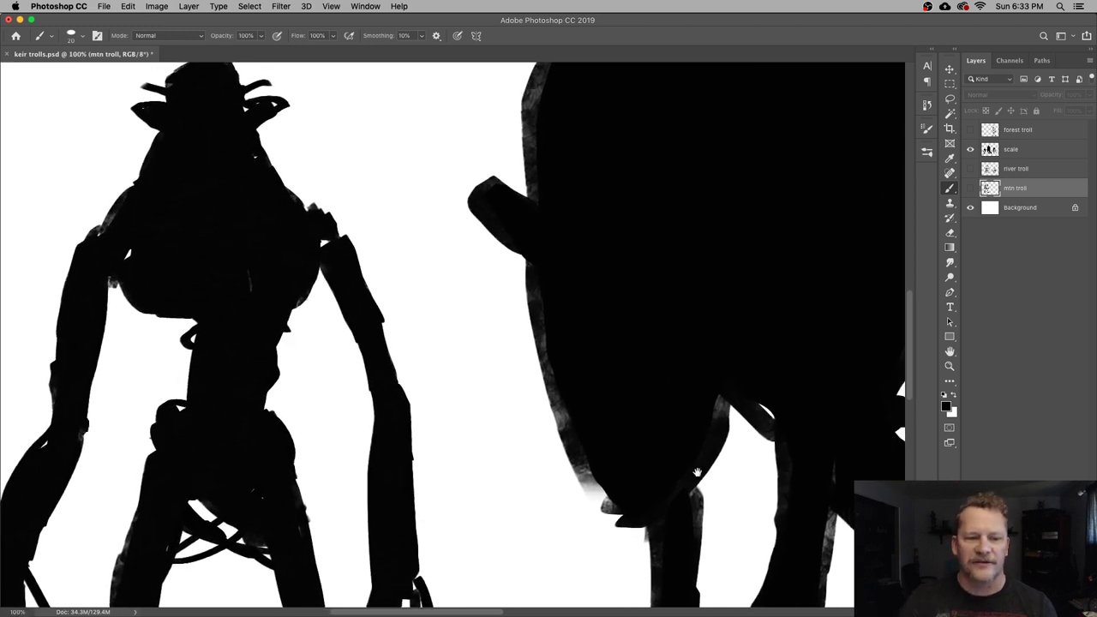
scroll(702, 465, up, 5)
scroll(703, 465, right, 2)
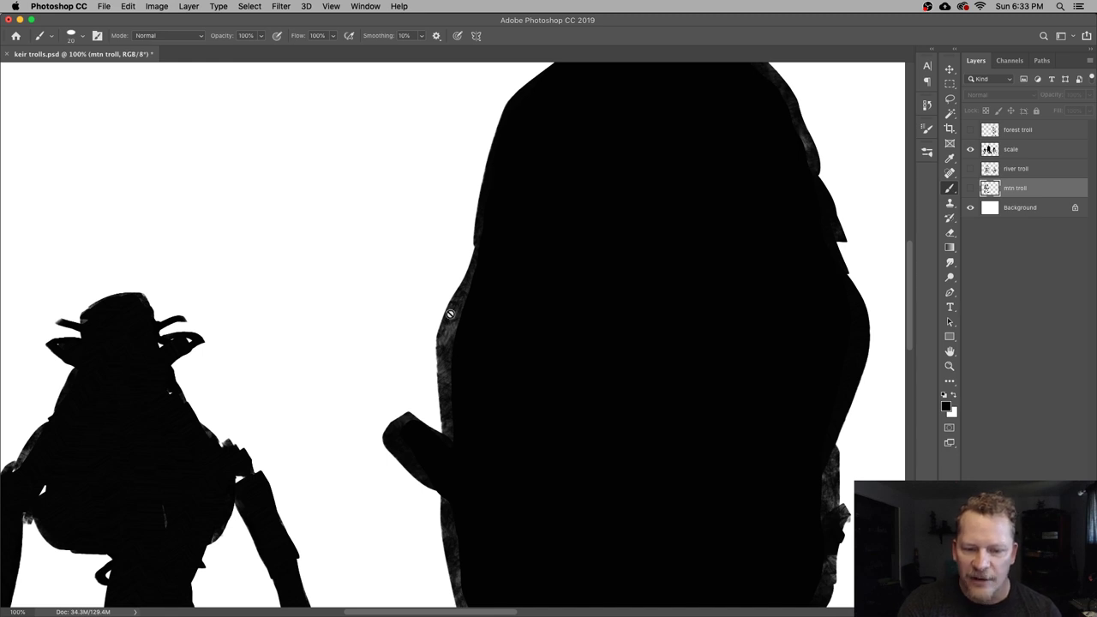
scroll(863, 465, down, 3)
scroll(863, 466, right, 2)
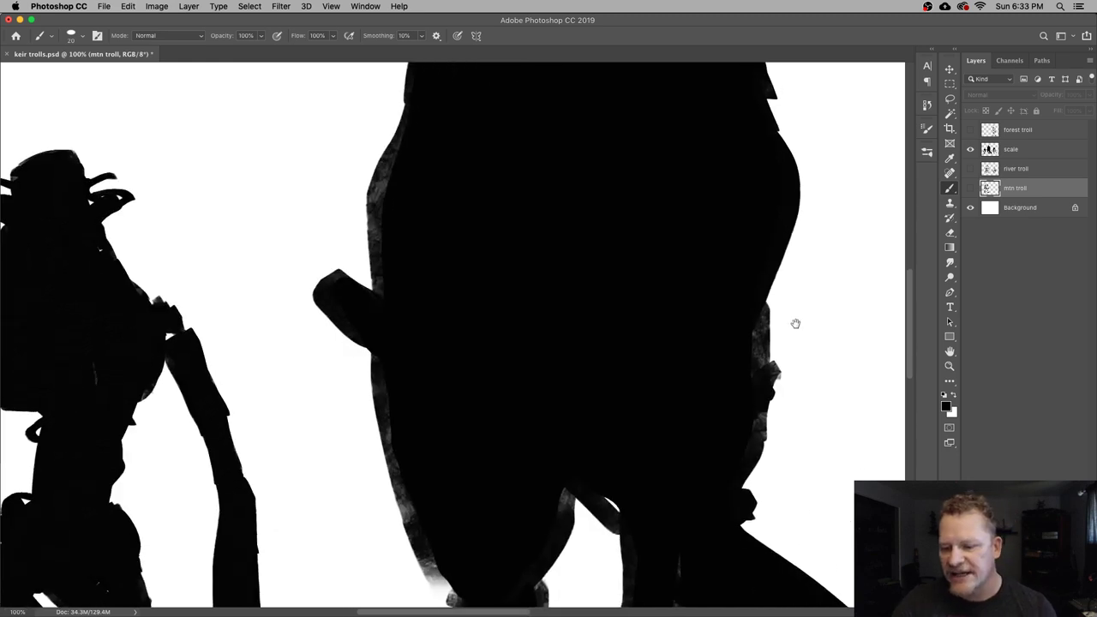
key(super+plus)
drag(592, 412, 700, 233)
scroll(479, 429, down, 3)
scroll(480, 428, right, 1)
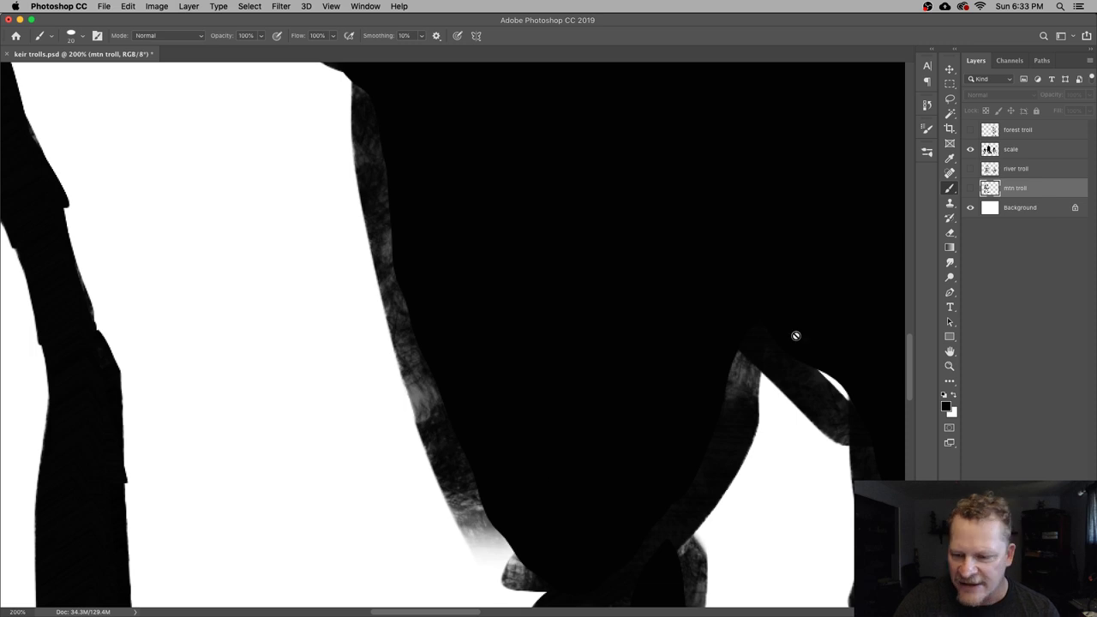
Step: Choose the 70 px textured brush used for the silhouettes from the recently used brushes
mouse_move(899, 610)
key(super+minus)
scroll(754, 264, up, 5)
scroll(754, 265, right, 1)
click(927, 148)
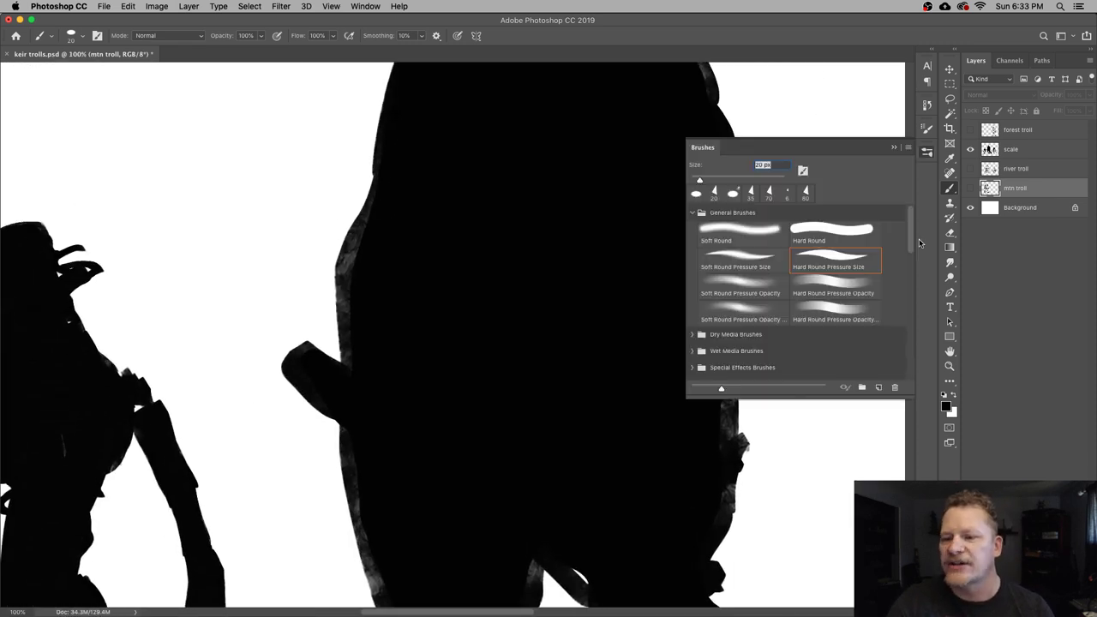
click(769, 194)
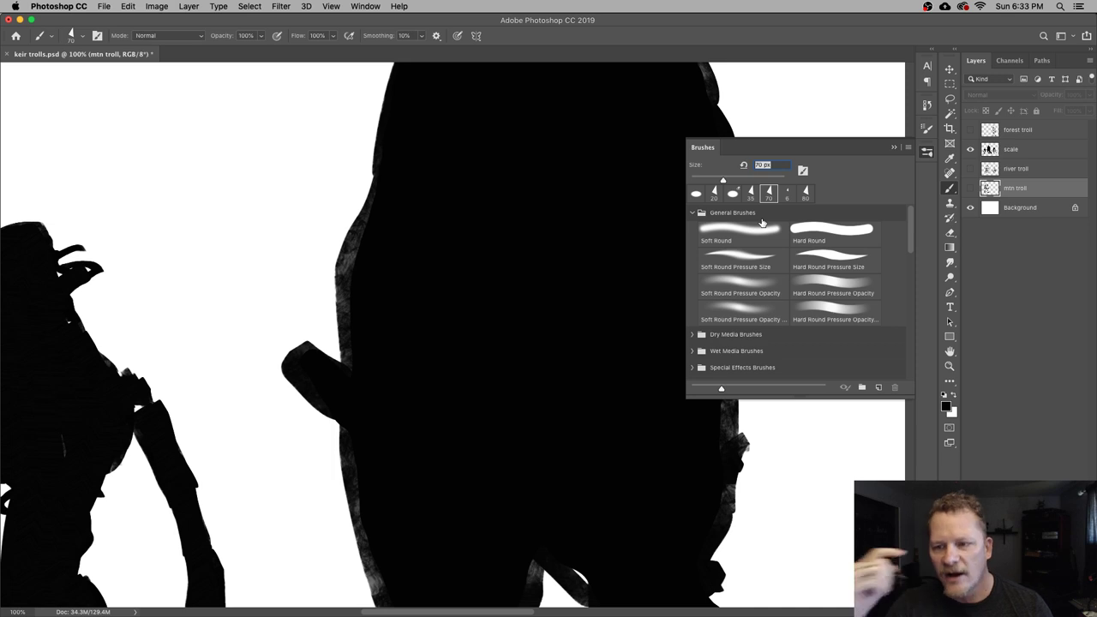
click(891, 150)
Step: Activate the scale layer and reduce the textured brush size to 45 px after undoing a first trial stroke
drag(776, 391, 819, 498)
drag(826, 413, 829, 498)
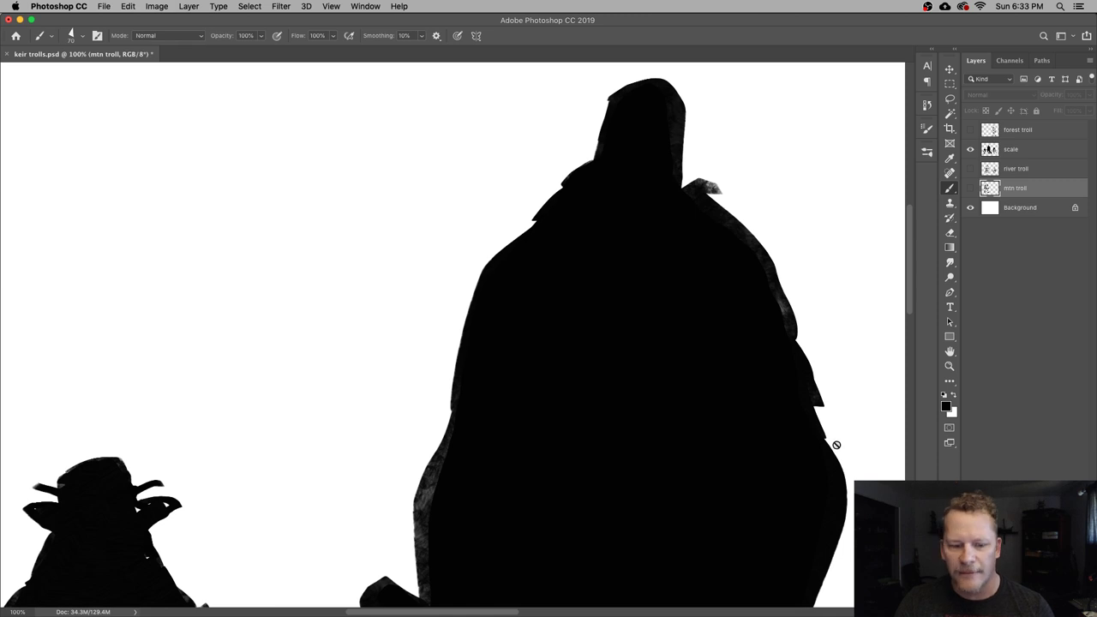
mouse_move(823, 473)
mouse_down()
mouse_move(838, 455)
mouse_move(844, 470)
mouse_move(850, 461)
mouse_up()
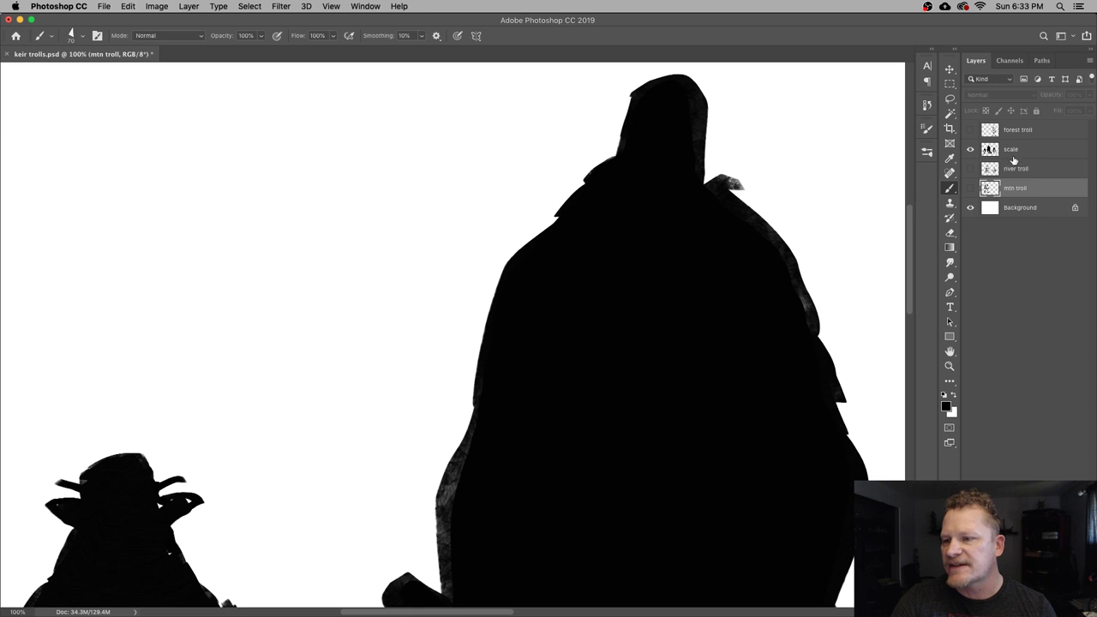
click(1016, 152)
drag(413, 240, 355, 408)
key(super+z)
key(bracketleft)
key(bracketleft)
key(bracketleft)
Step: Test the textured brush with overlapping dark and faint strokes in the white area between the small and large silhouettes
mouse_move(392, 204)
mouse_down()
mouse_move(347, 390)
mouse_move(372, 291)
mouse_move(376, 364)
mouse_move(389, 315)
mouse_move(389, 366)
mouse_move(408, 301)
mouse_move(407, 333)
mouse_move(444, 246)
mouse_move(436, 323)
mouse_move(458, 270)
mouse_move(446, 335)
mouse_move(392, 424)
mouse_move(368, 402)
mouse_move(359, 411)
mouse_move(354, 424)
mouse_move(382, 448)
mouse_move(364, 464)
mouse_move(322, 399)
mouse_up()
mouse_move(310, 320)
mouse_down()
mouse_move(298, 381)
mouse_move(310, 397)
mouse_move(283, 368)
mouse_move(326, 452)
mouse_up()
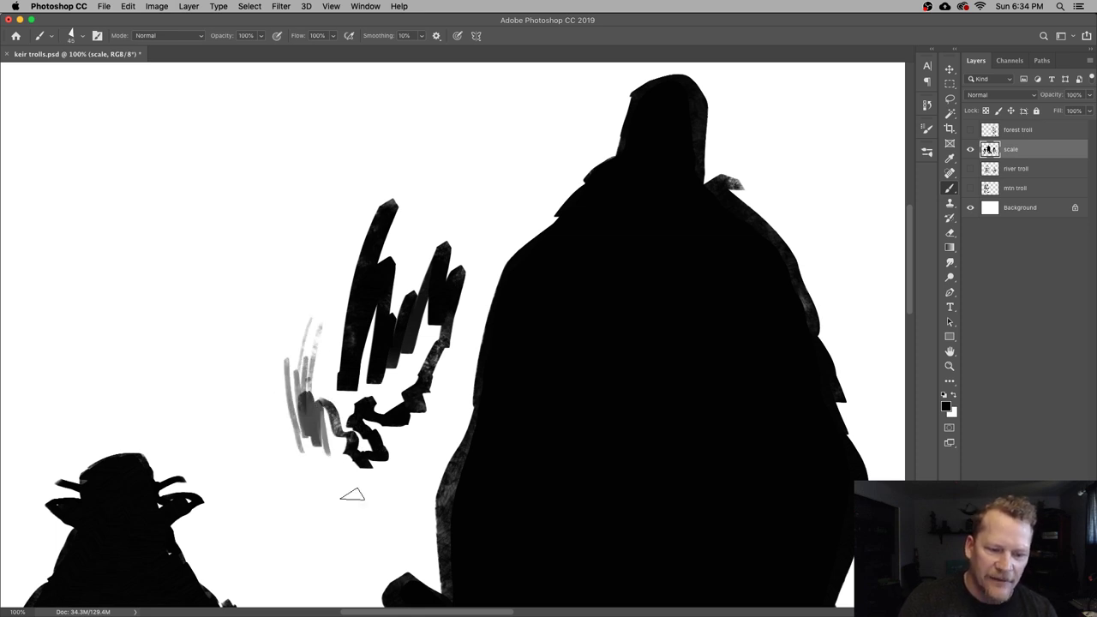
mouse_move(319, 377)
mouse_down()
mouse_move(303, 416)
mouse_move(347, 342)
mouse_move(330, 304)
mouse_move(351, 248)
mouse_move(326, 257)
mouse_move(318, 243)
mouse_move(390, 180)
mouse_move(428, 215)
mouse_move(399, 253)
mouse_move(424, 272)
mouse_move(474, 222)
mouse_move(495, 171)
mouse_move(514, 182)
mouse_move(456, 169)
mouse_move(433, 201)
mouse_move(514, 167)
mouse_up()
mouse_move(339, 257)
mouse_down()
mouse_move(299, 321)
mouse_move(294, 293)
mouse_up()
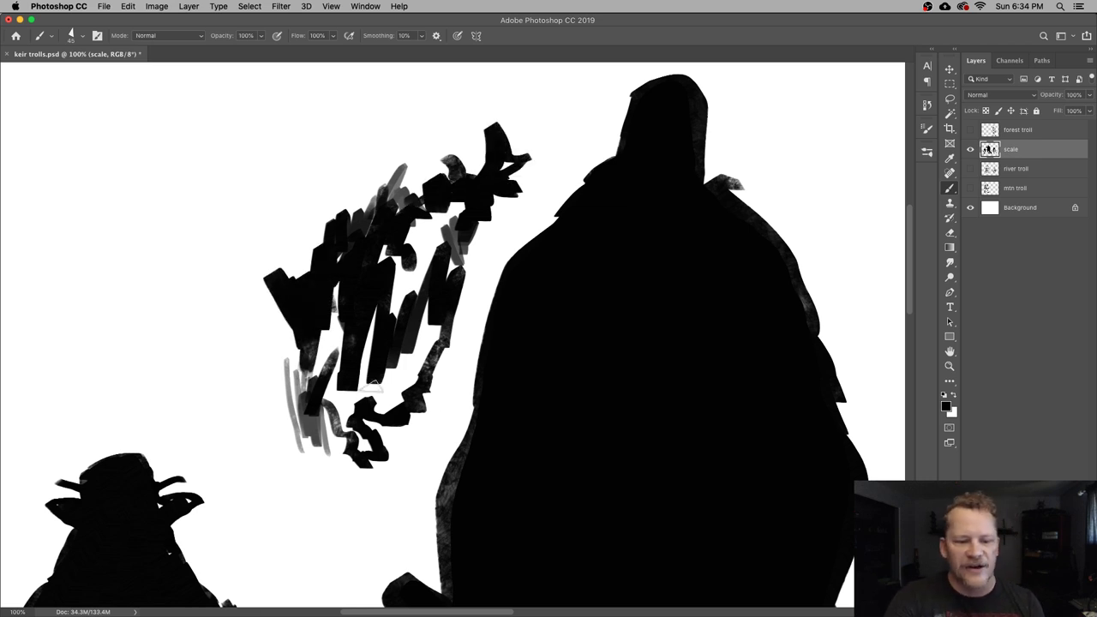
drag(348, 470, 330, 437)
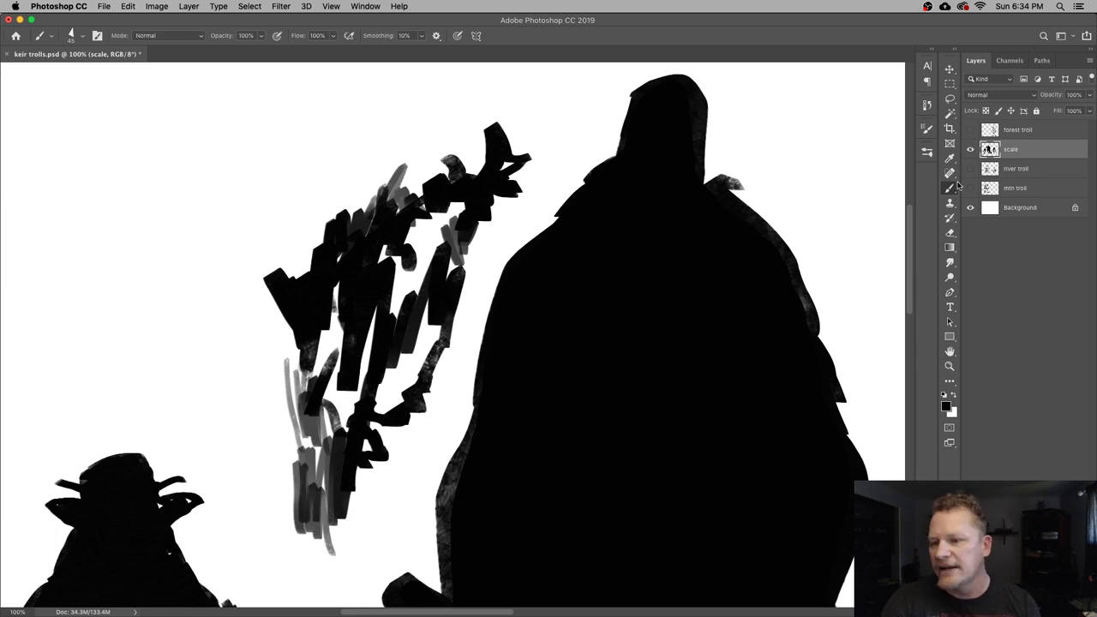
Step: Switch to the hard oval brush tip and test it with thick and thin freehand curves and loops beside the textured strokes
click(926, 152)
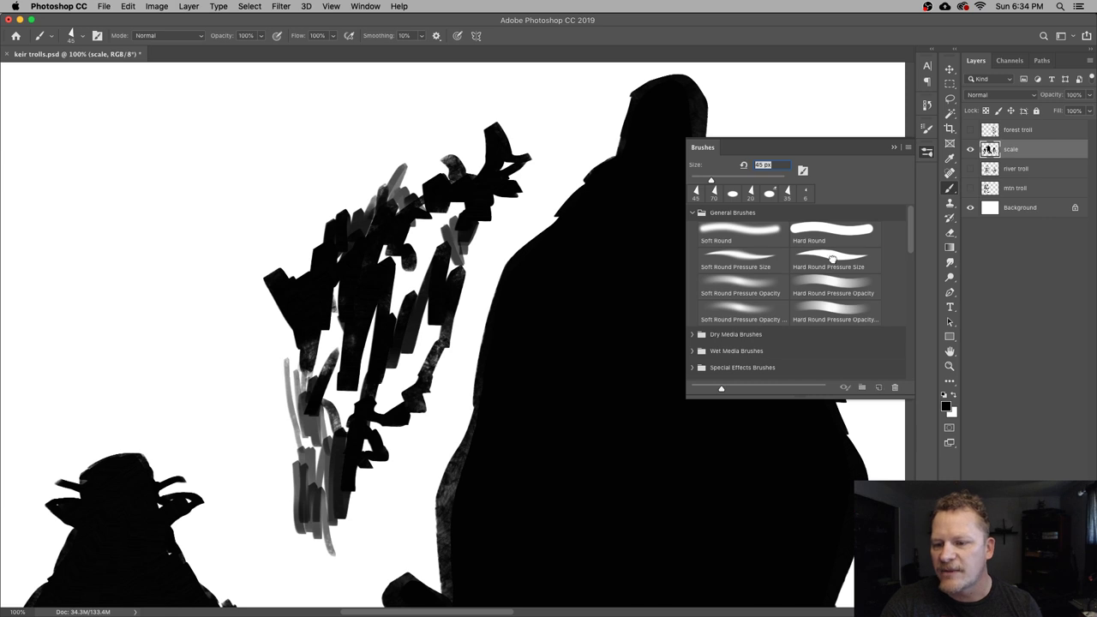
click(926, 130)
drag(871, 240, 872, 246)
click(893, 123)
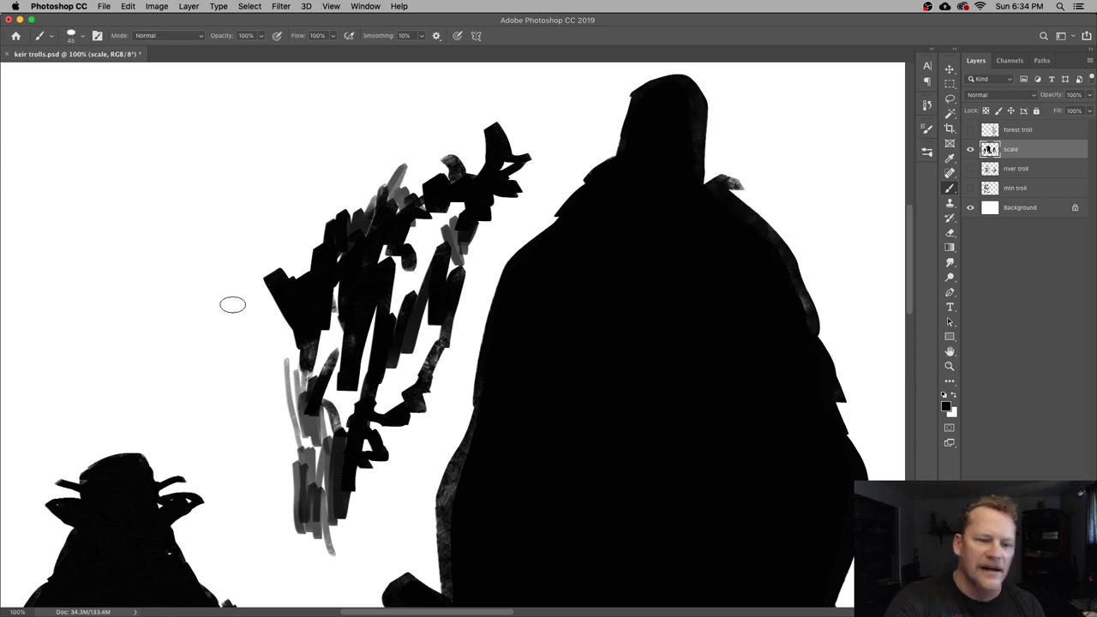
mouse_move(228, 312)
mouse_down()
mouse_move(234, 244)
mouse_move(258, 193)
mouse_up()
mouse_move(198, 336)
mouse_down()
mouse_move(168, 316)
mouse_move(163, 237)
mouse_up()
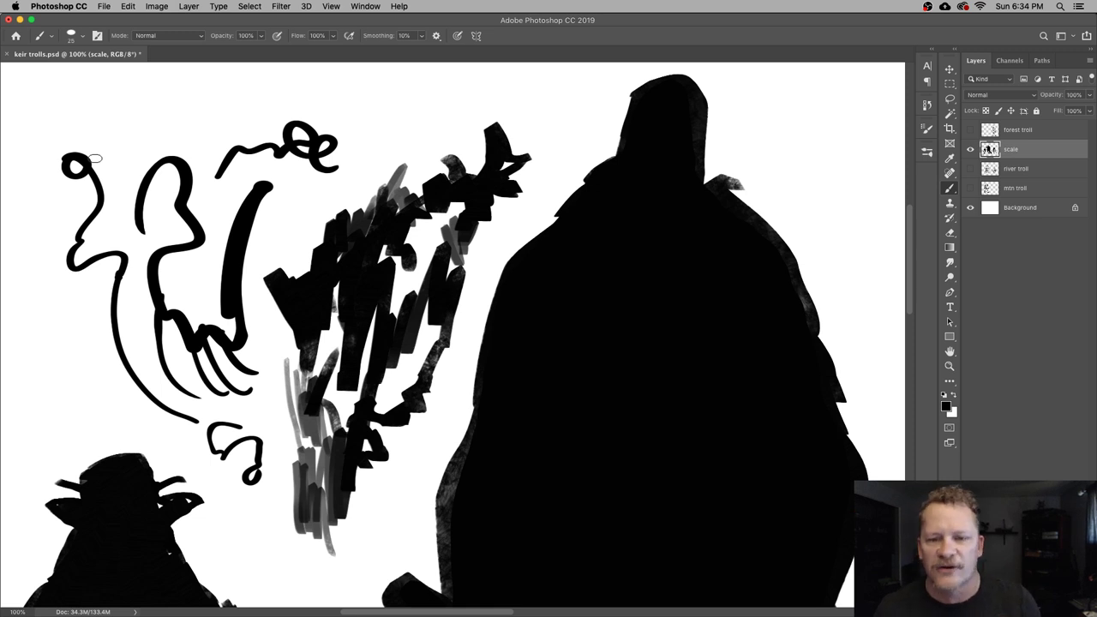
Step: Lasso all the test strokes between the small and large silhouettes, delete them and deselect
click(949, 99)
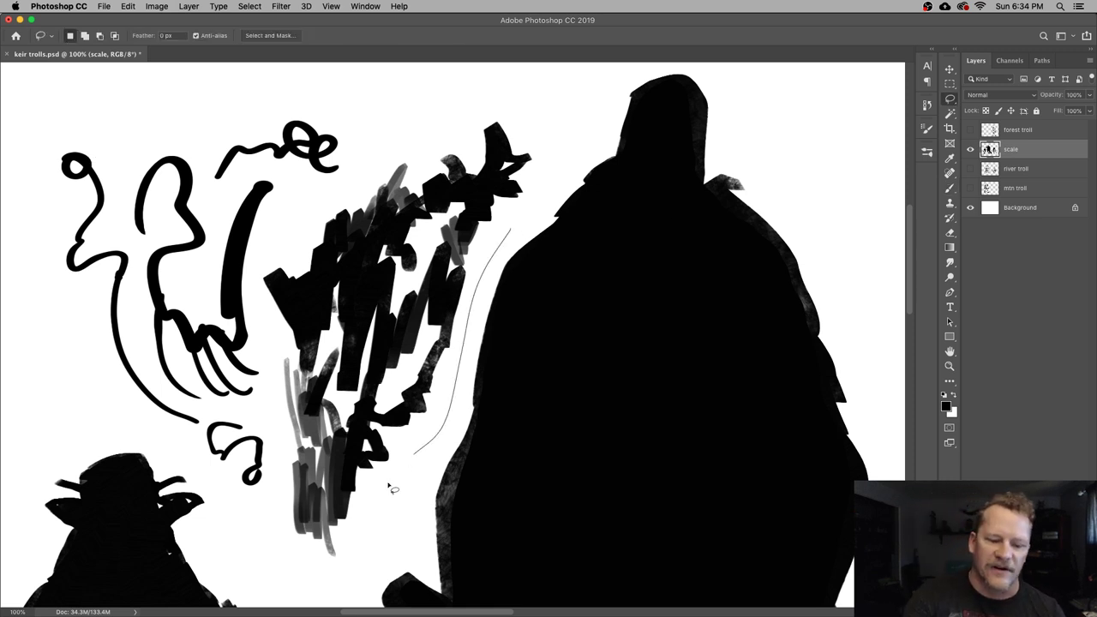
mouse_move(47, 290)
mouse_down()
mouse_move(506, 102)
mouse_move(539, 171)
mouse_up()
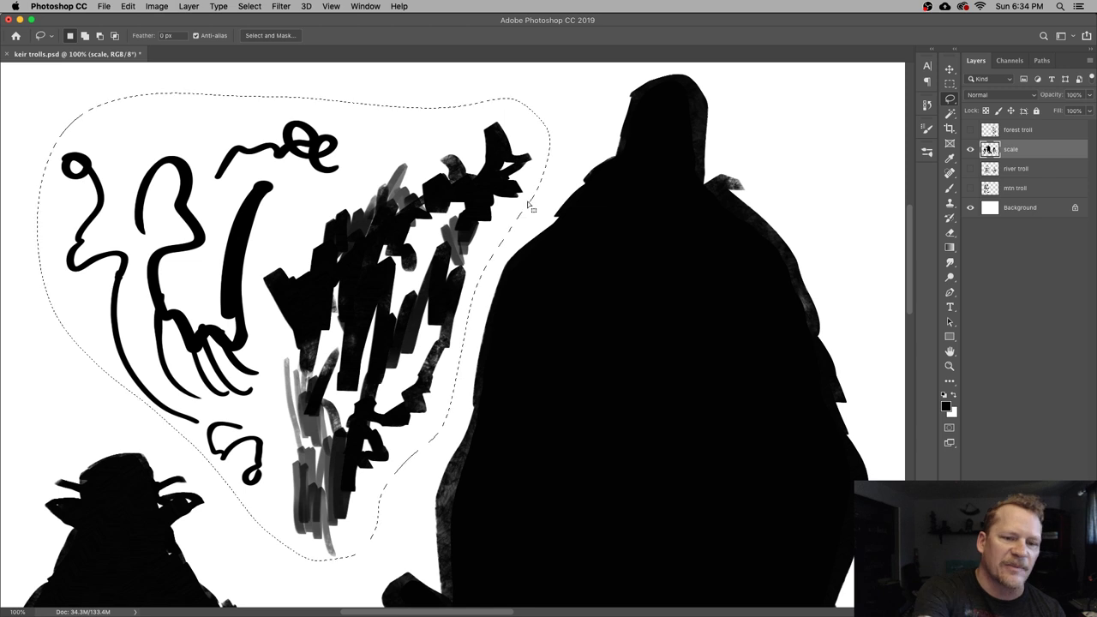
key(Delete)
key(super+d)
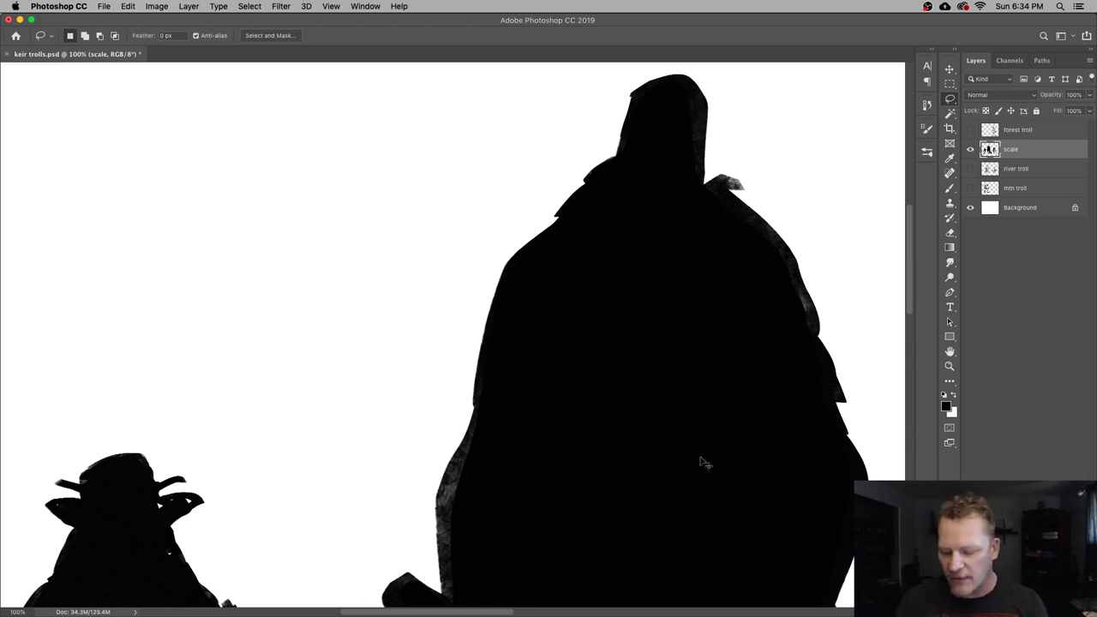
Step: Show the silhouettes at 50%, then switch to OBS and make the cam scene active
key(super+minus)
drag(764, 487, 626, 402)
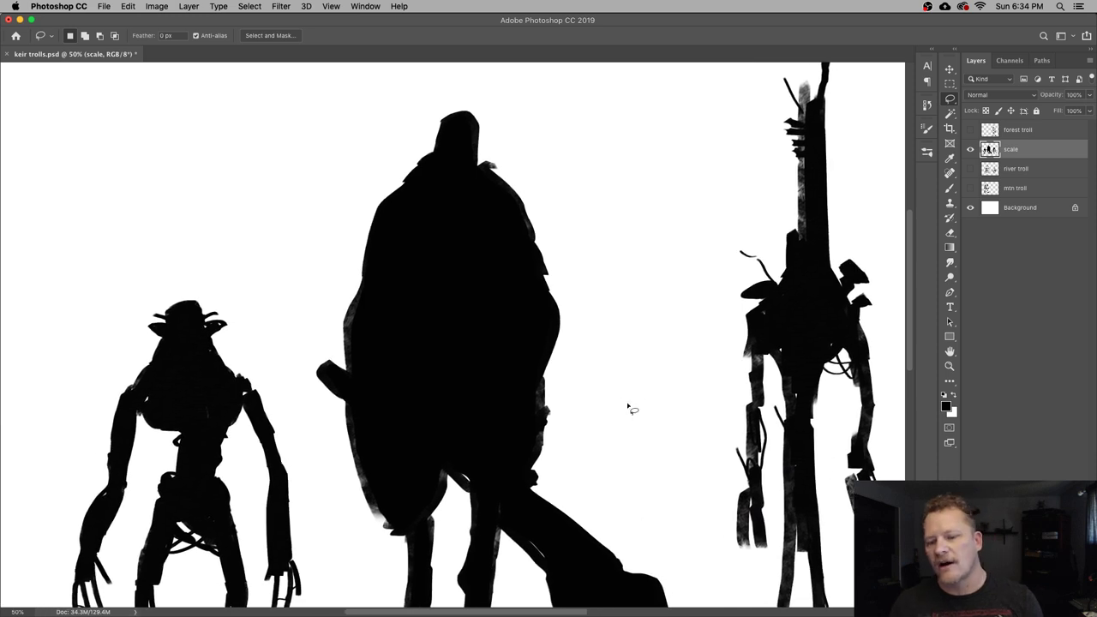
mouse_move(718, 613)
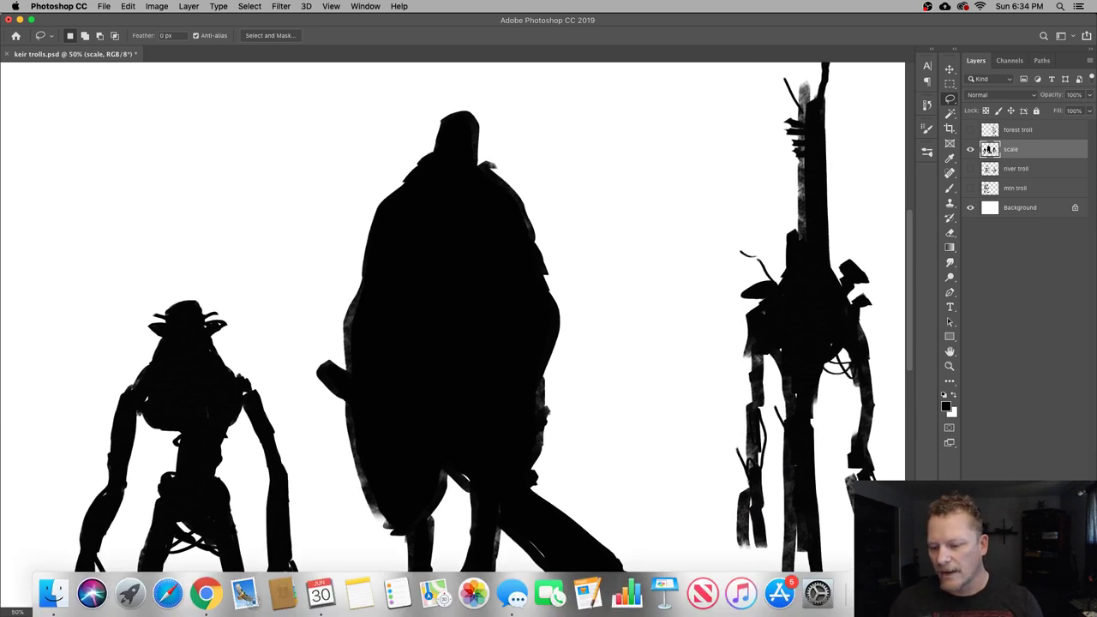
click(878, 592)
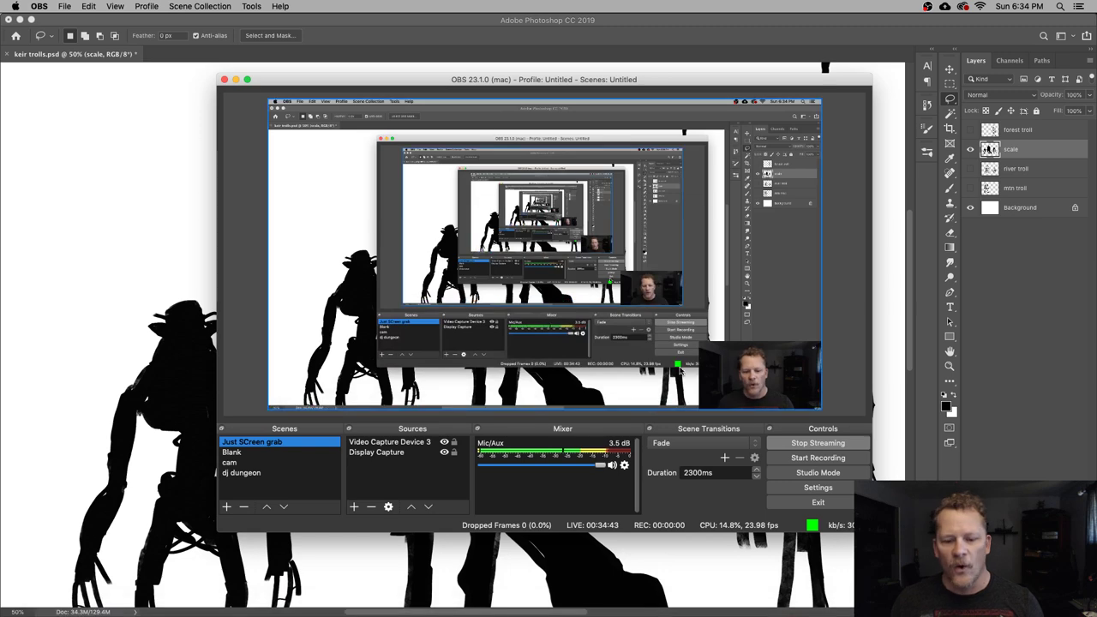
click(232, 463)
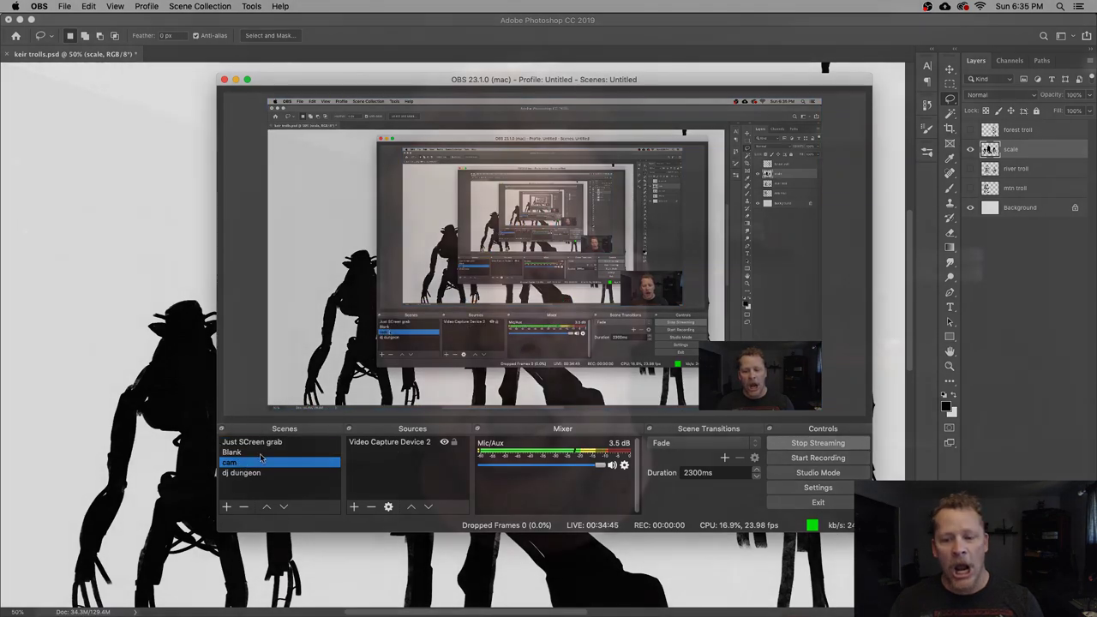